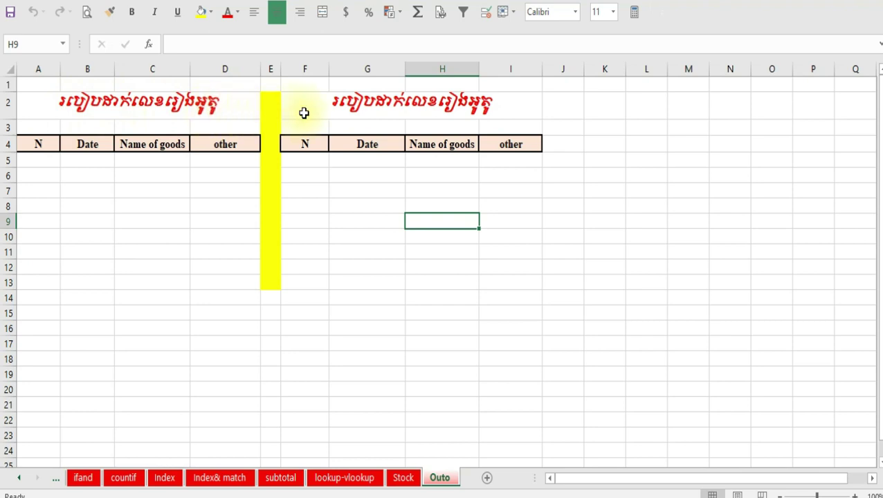
left_click(322, 226)
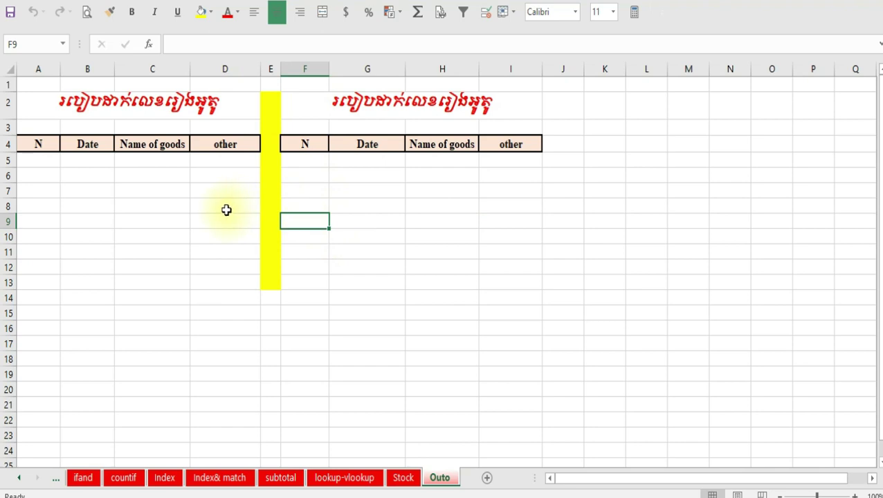
left_click(175, 111)
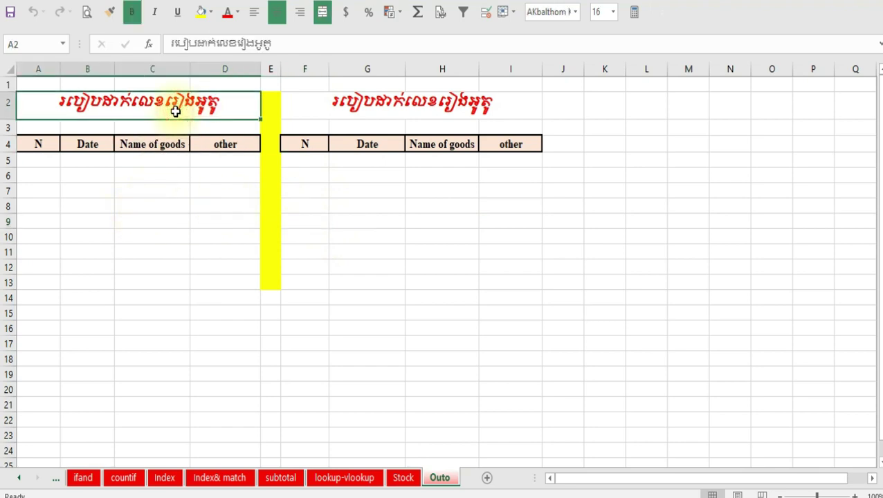
left_click(447, 94)
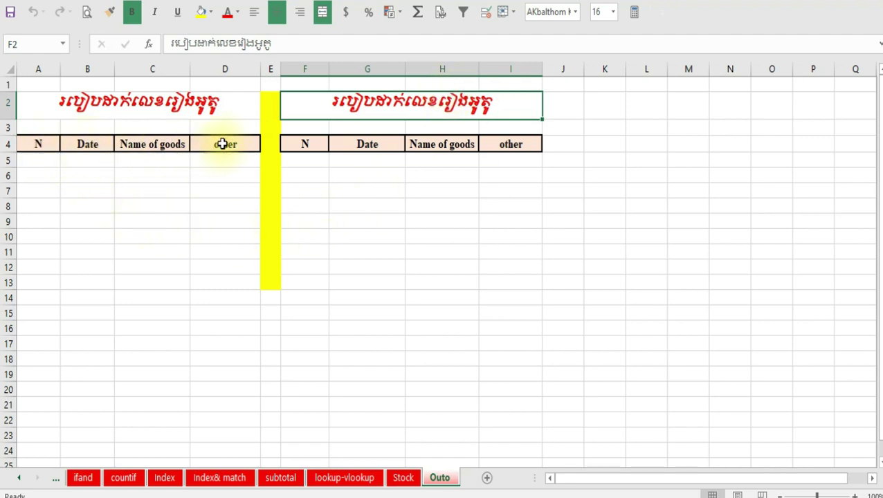
left_click(43, 143)
left_click(88, 146)
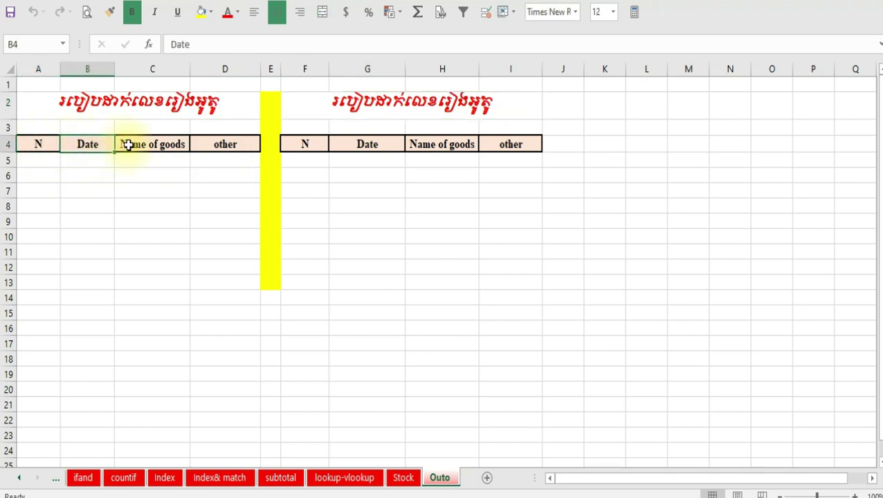
left_click(162, 145)
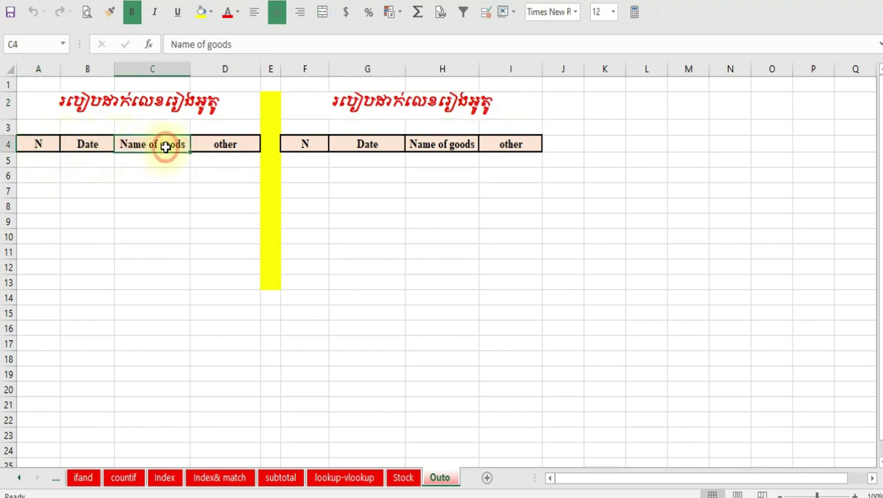
left_click(231, 144)
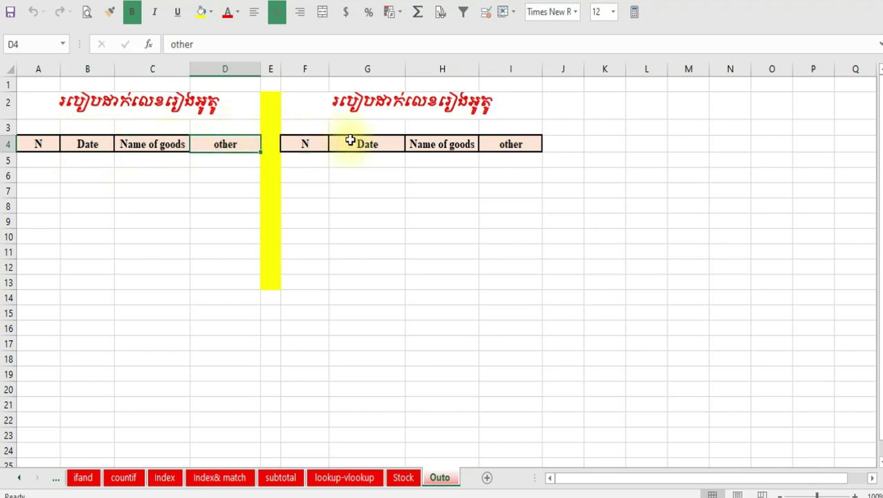
left_click_drag(321, 144, 516, 157)
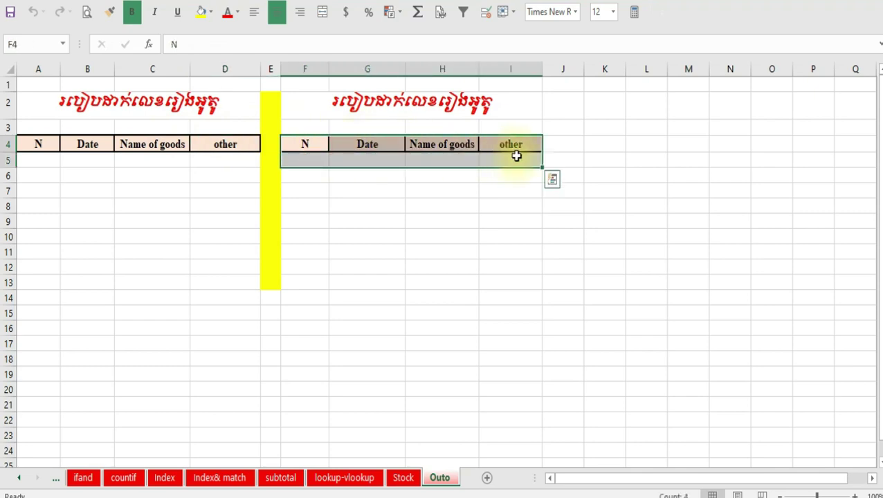
left_click(458, 219)
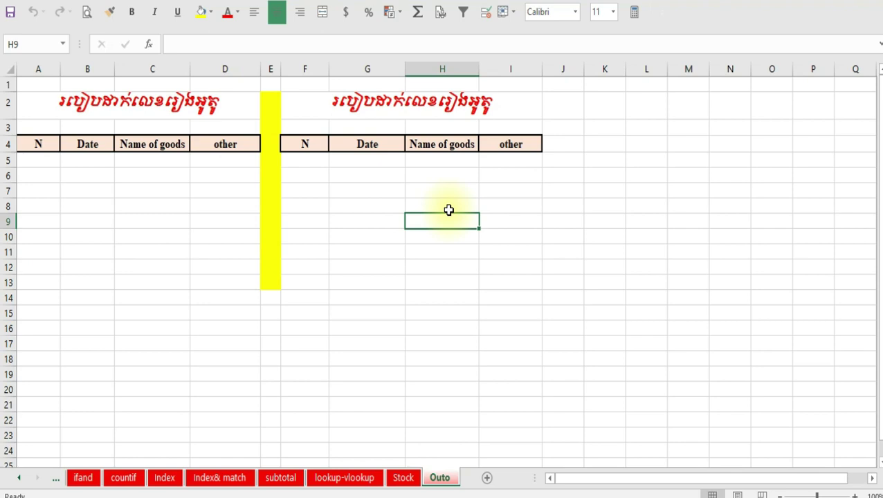
left_click(44, 161)
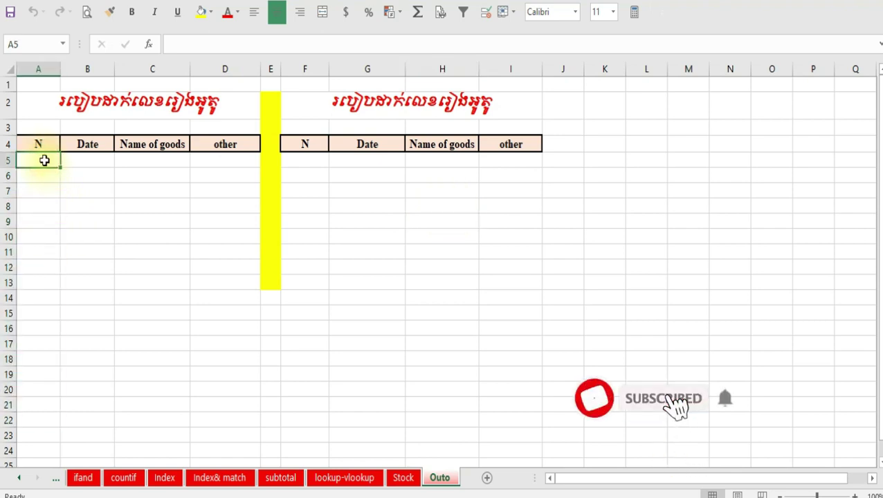
Left-align the still-empty cell A5 under the left table's N header
left_click_drag(43, 161, 39, 391)
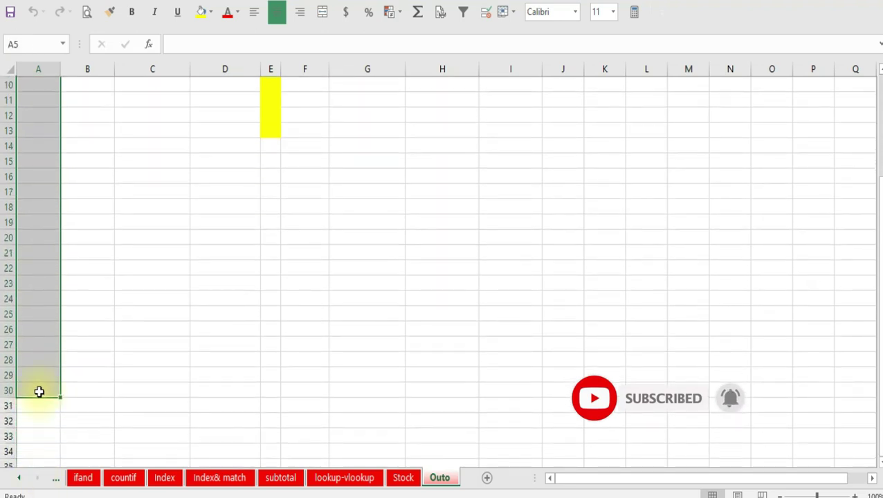
scroll(39, 392, "up", 3)
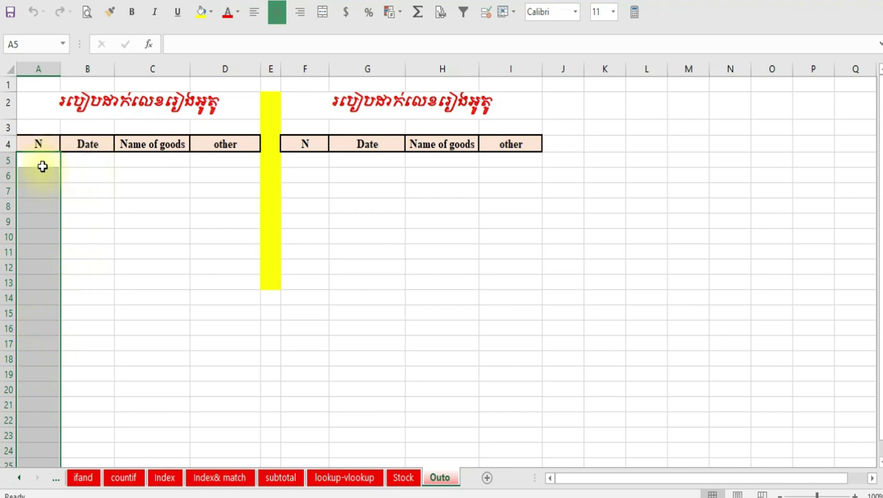
left_click(41, 166)
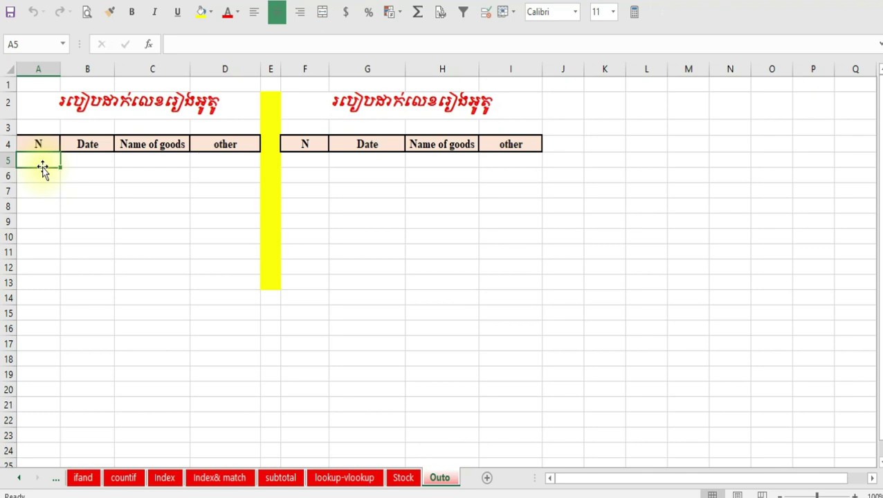
type("=")
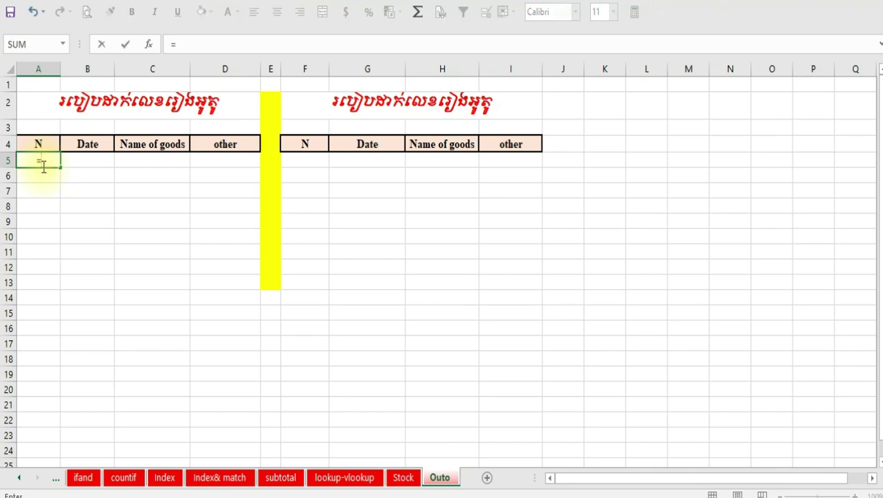
key("Escape")
left_click(68, 219)
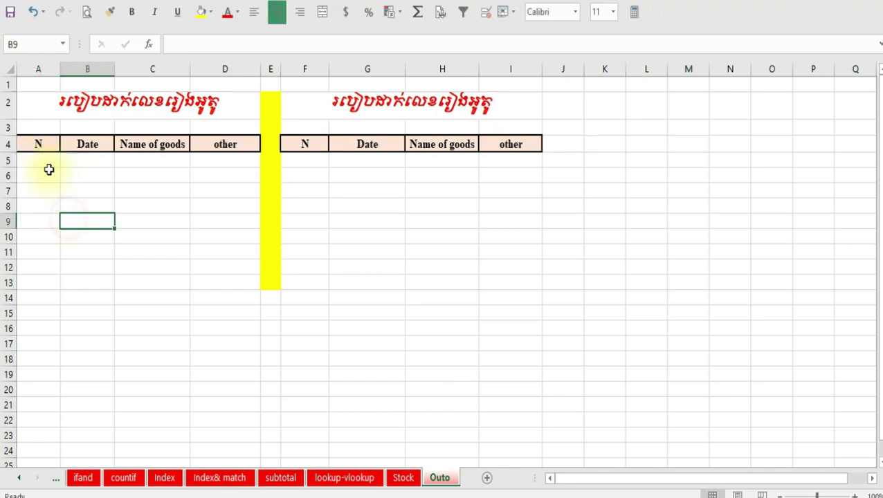
left_click(43, 166)
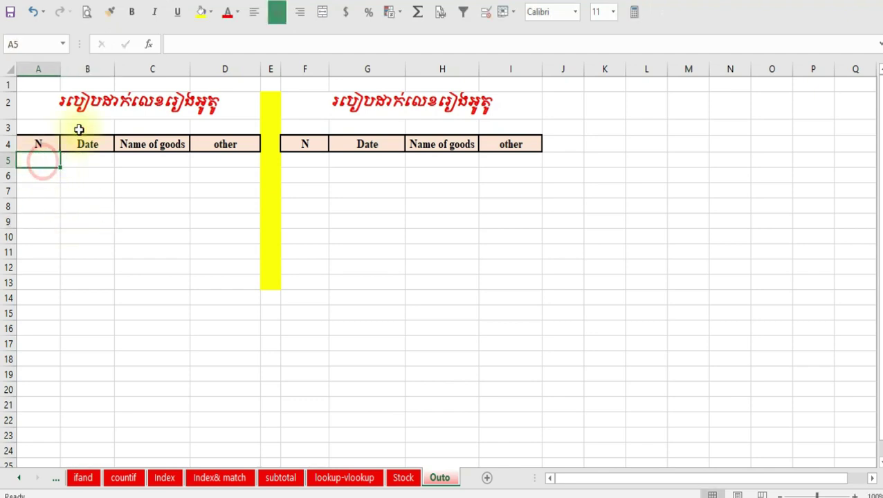
left_click(256, 15)
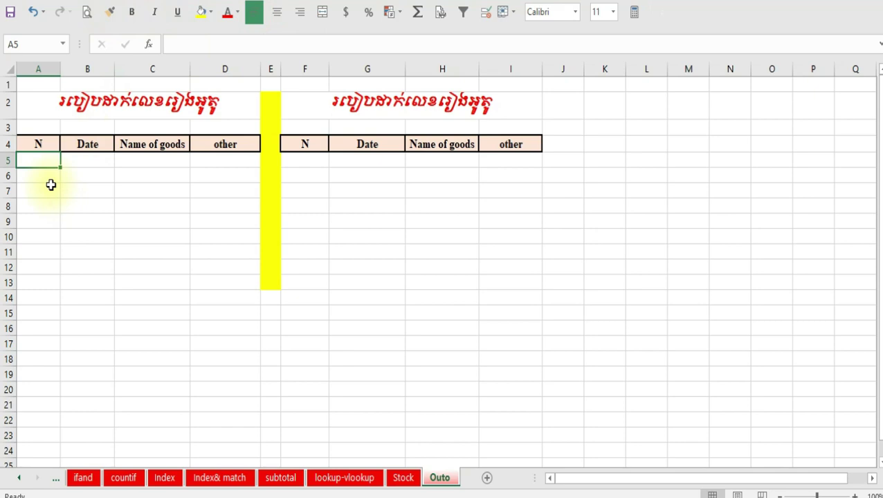
Enter =IF(B5=0,"",1) in A5 so it shows 1 once B5 has a date
type("=")
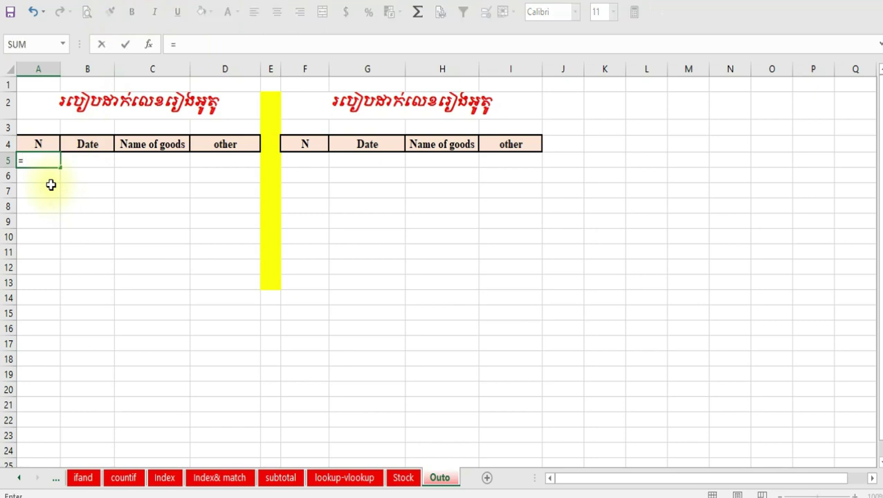
type("if")
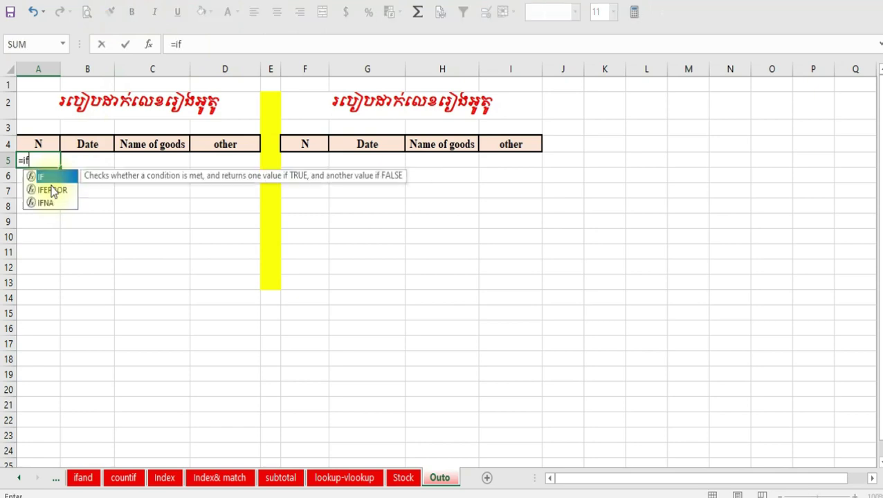
type("(")
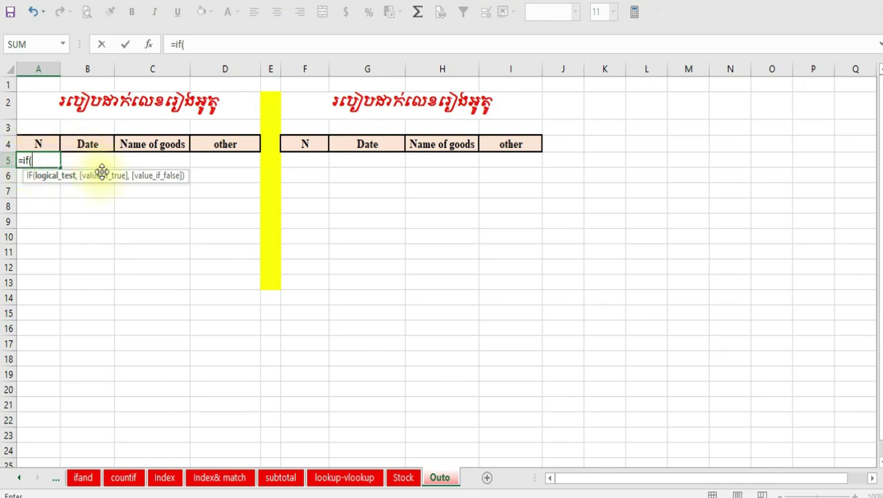
left_click(91, 161)
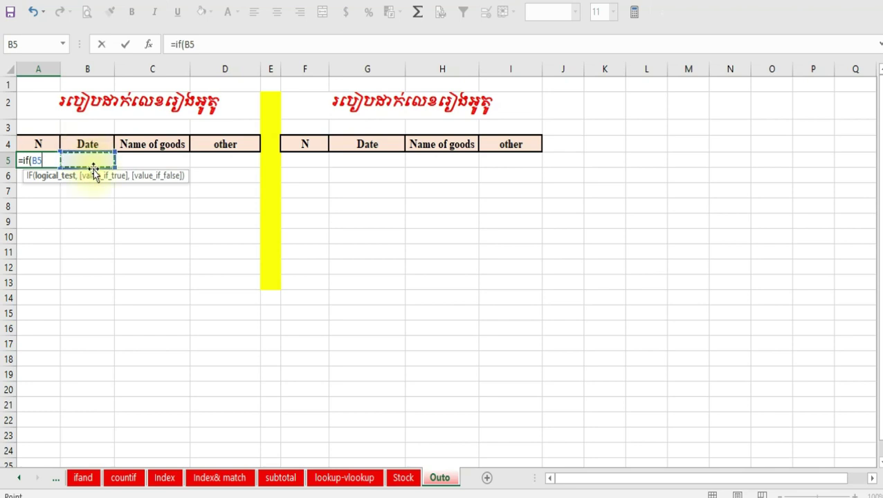
type("=0")
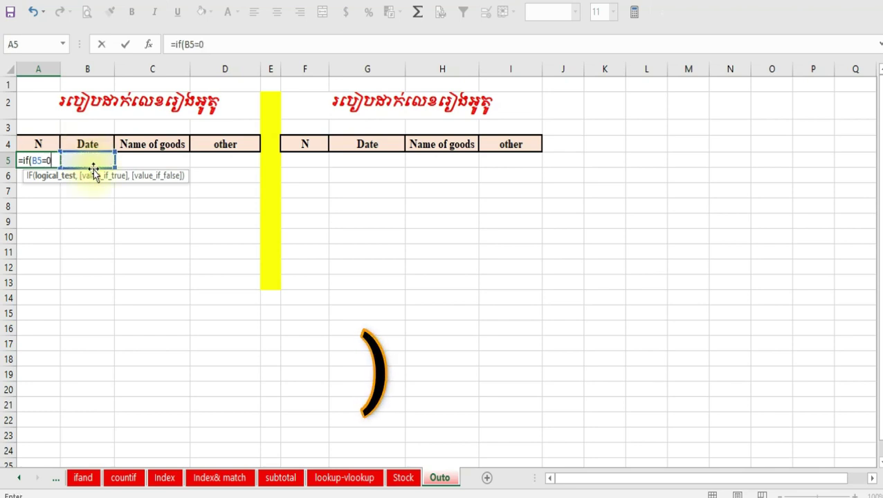
type(",")
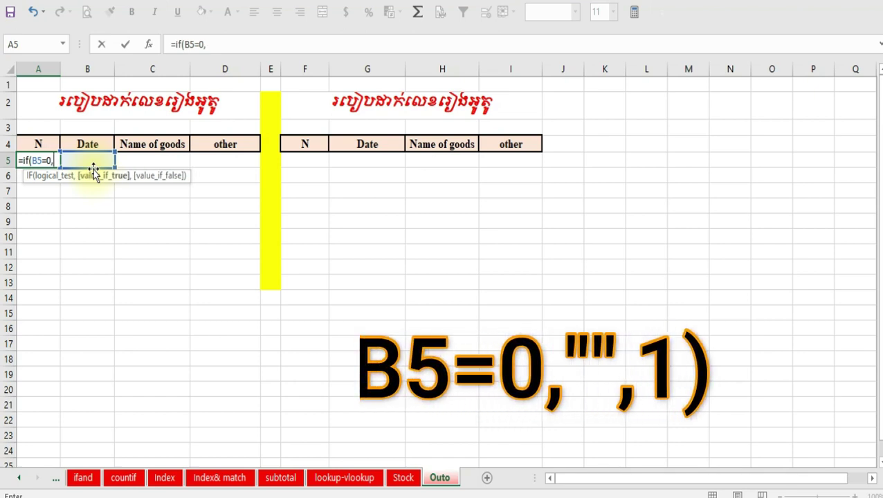
type("\"")
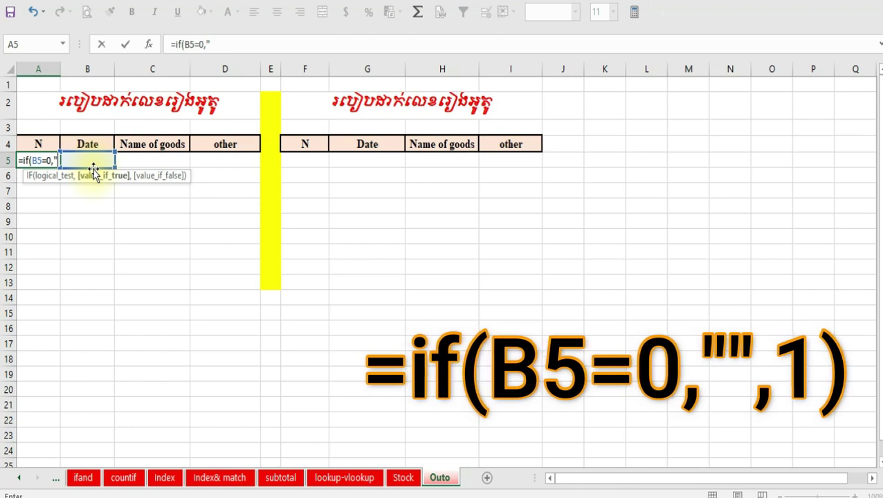
type("\"")
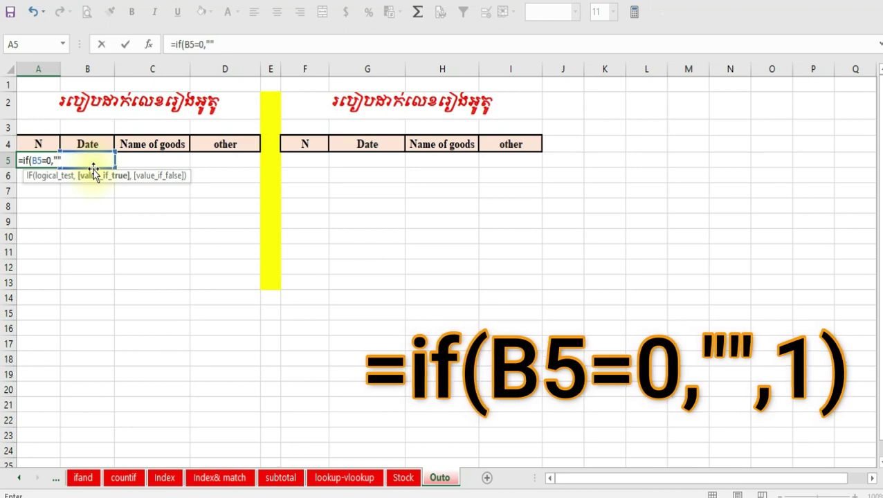
type(",1")
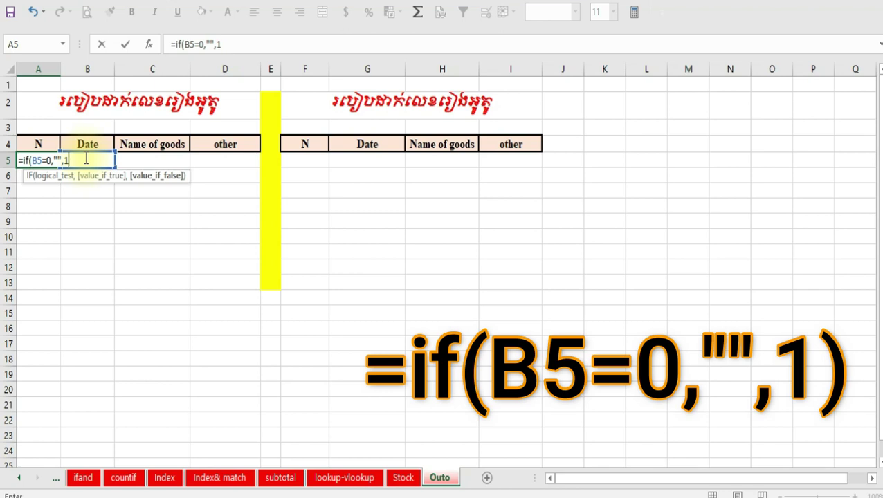
type(")")
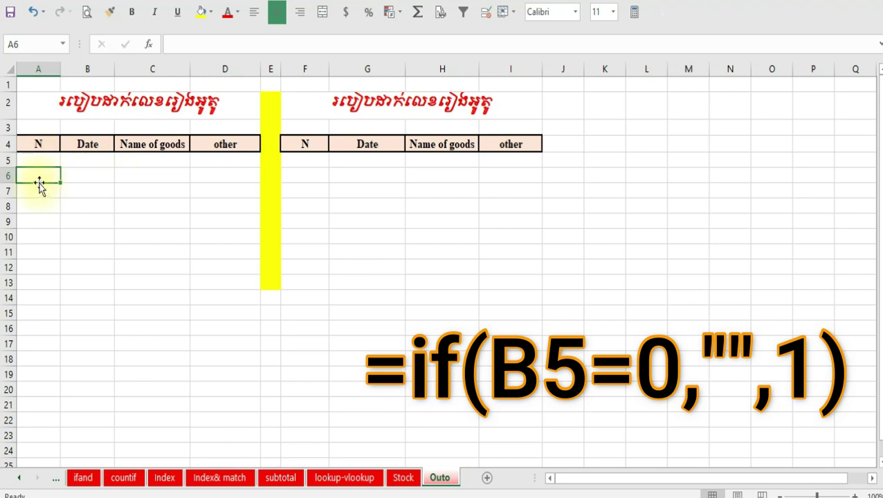
left_click_drag(38, 162, 85, 160)
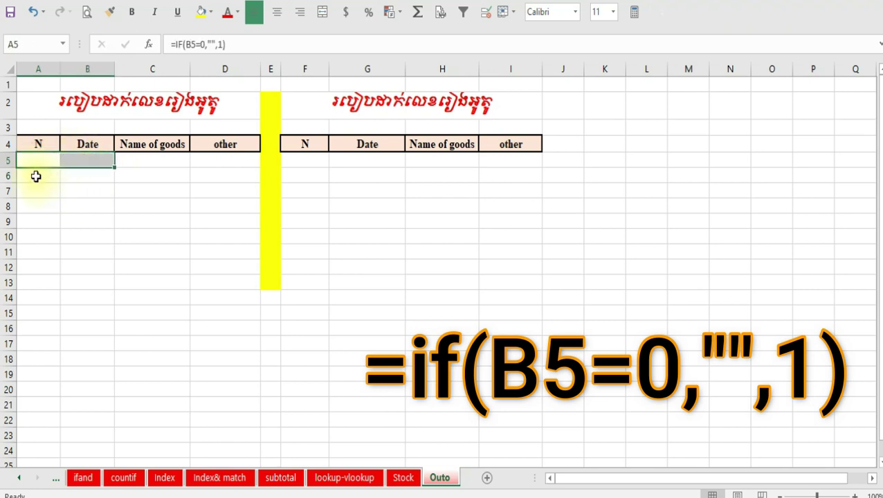
left_click_drag(38, 176, 68, 173)
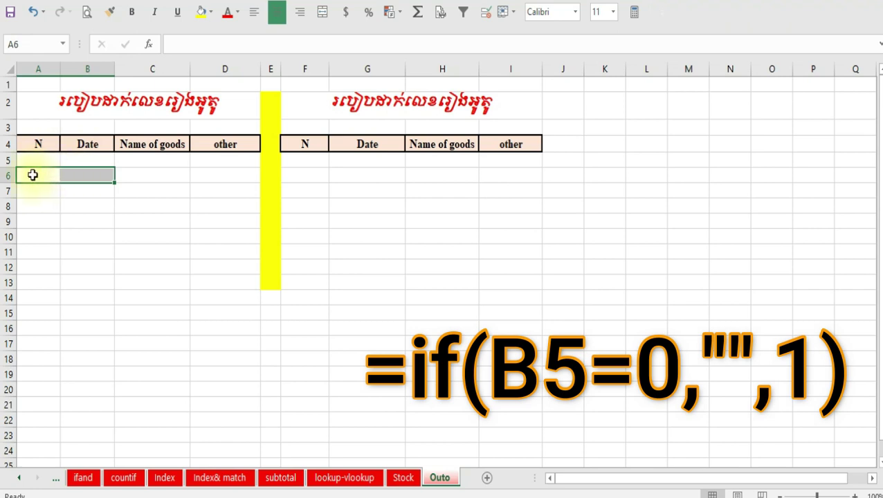
left_click(36, 175)
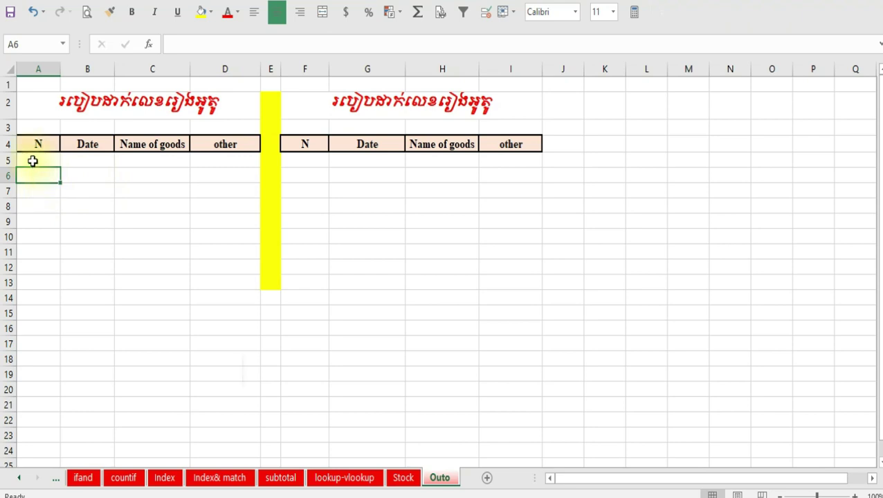
left_click(33, 162)
left_click_drag(33, 161, 70, 157)
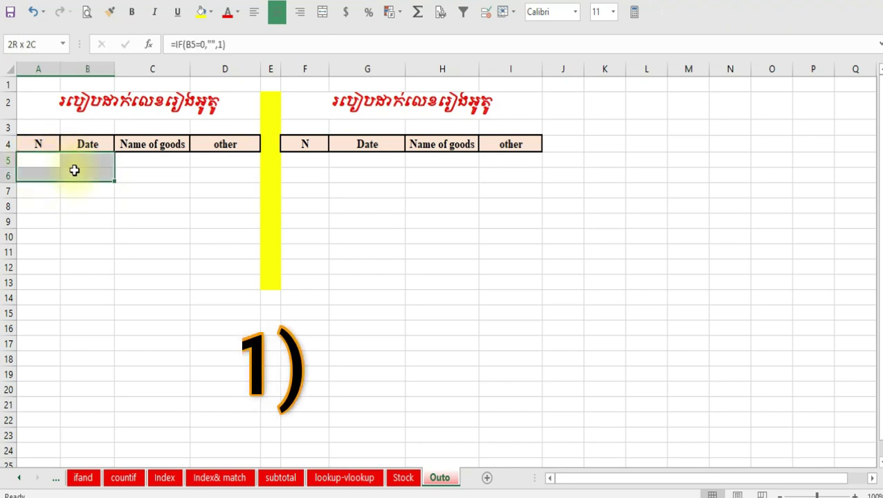
left_click(35, 166)
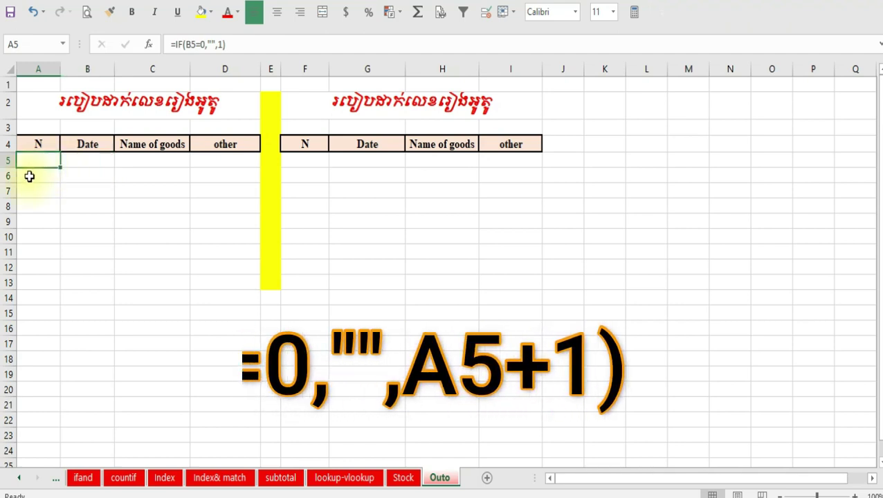
left_click(30, 177)
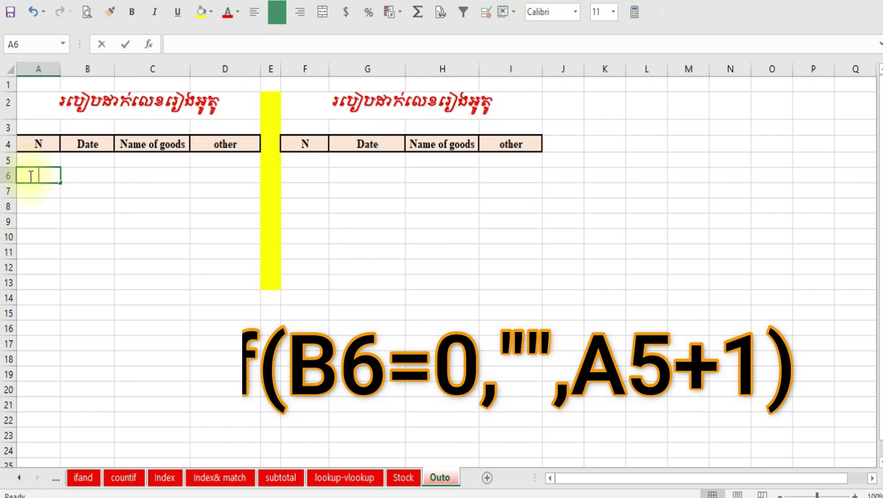
Build the unfinished formula =if(B6=0,"",A5+1 in cell A6
type("=")
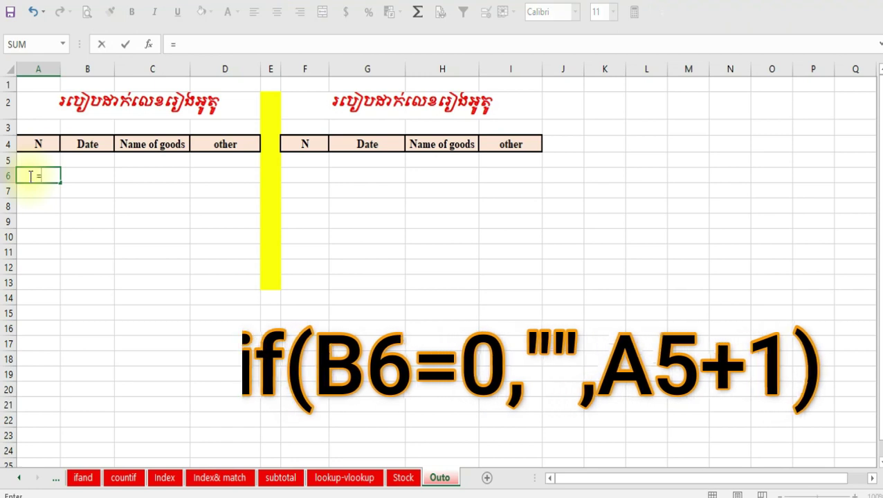
key("BackSpace")
left_click(75, 217)
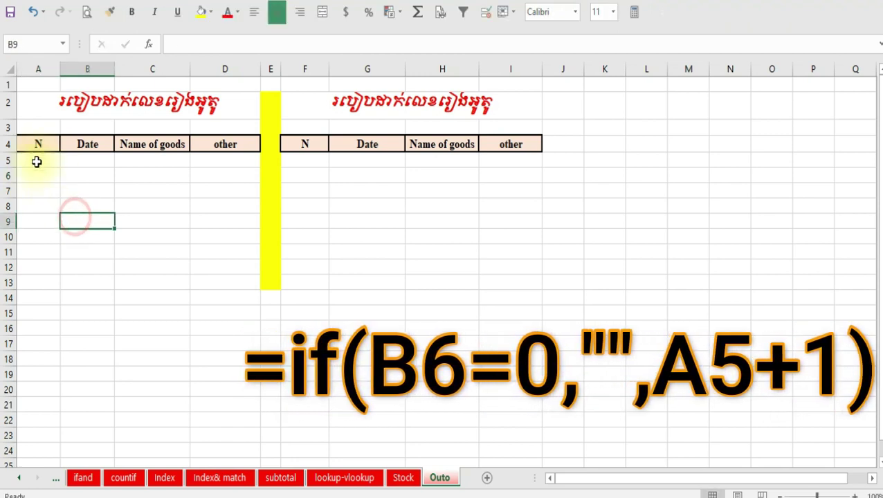
left_click(39, 177)
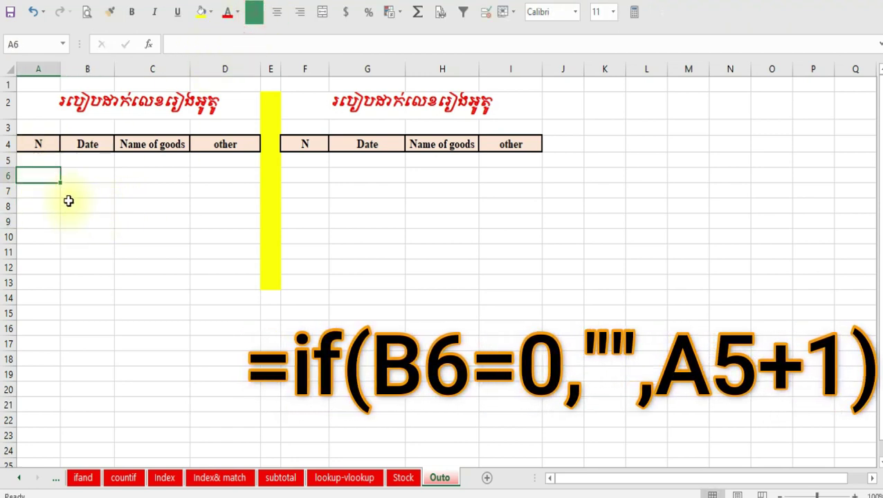
type("=")
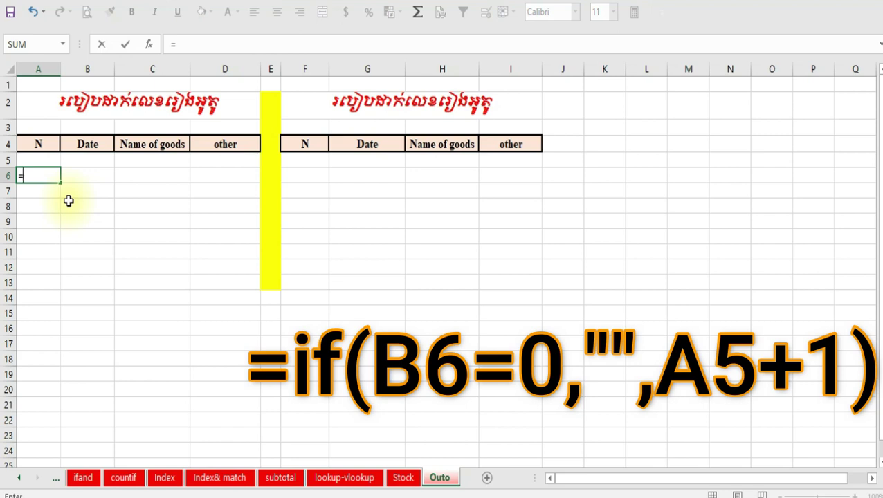
type("if")
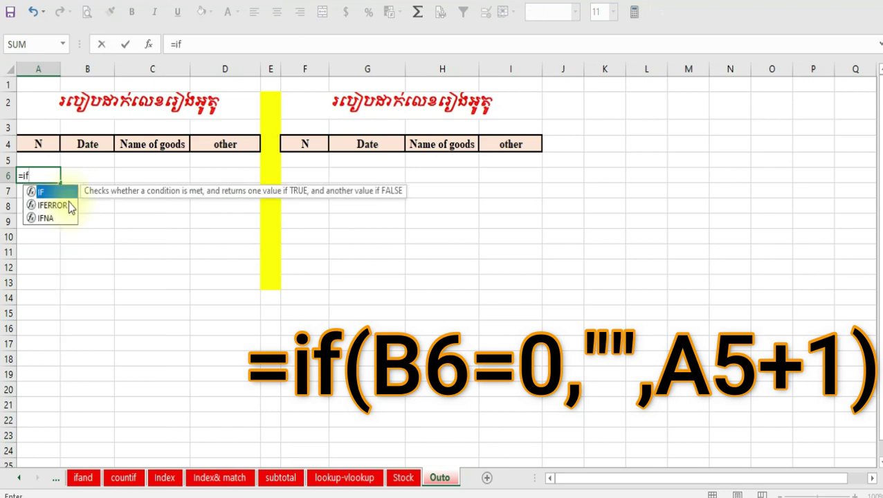
type("(")
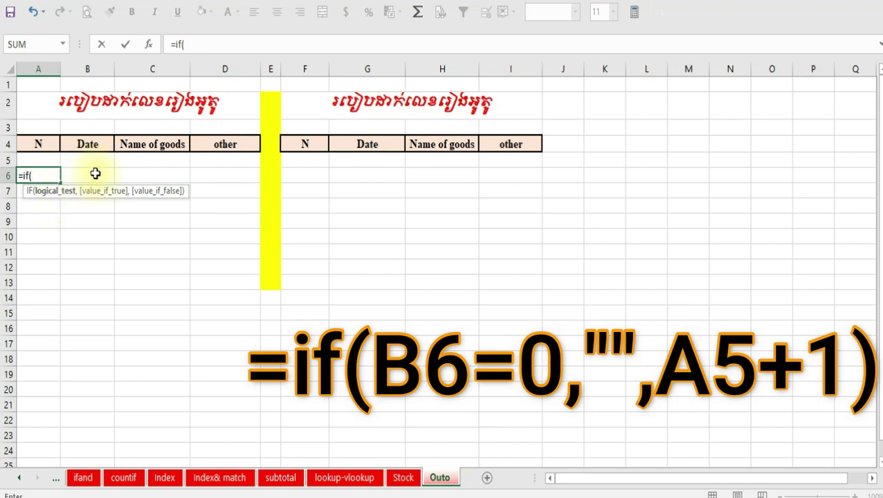
left_click(95, 174)
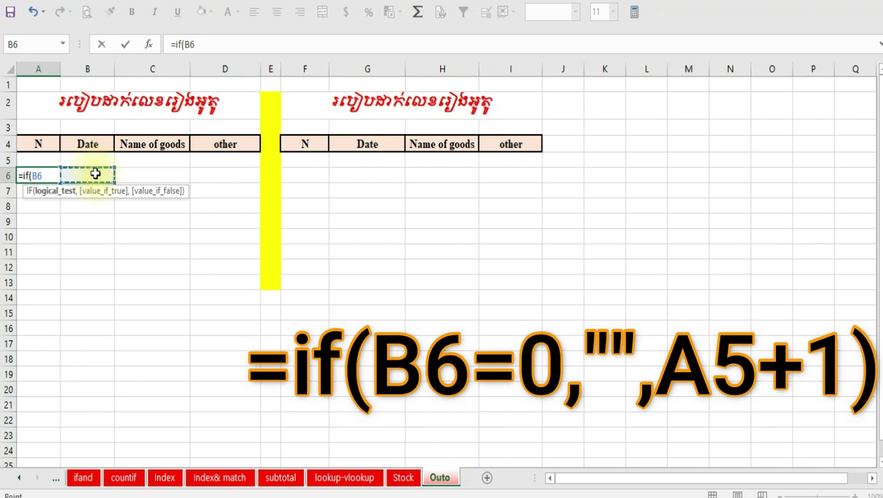
type("=")
type("0")
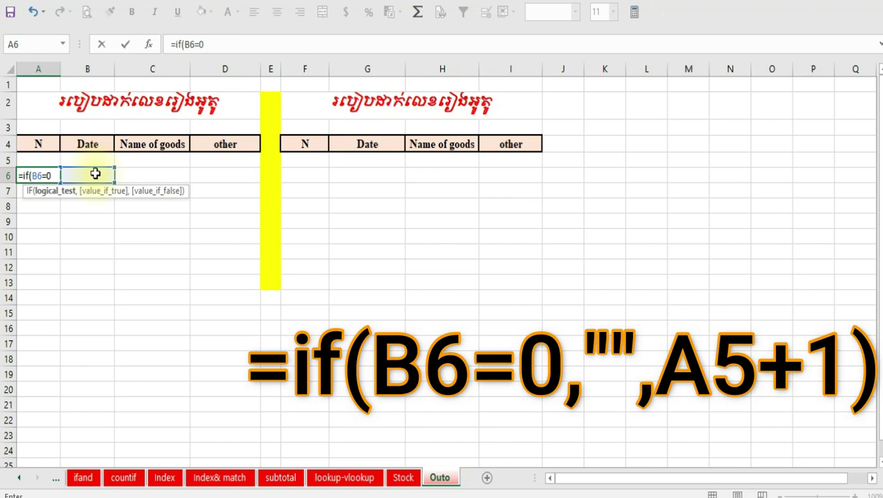
type(",")
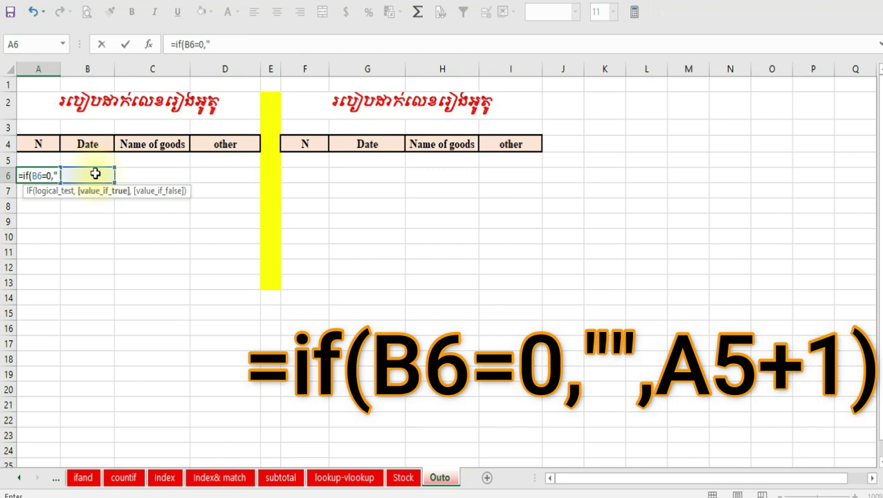
type("\"\"")
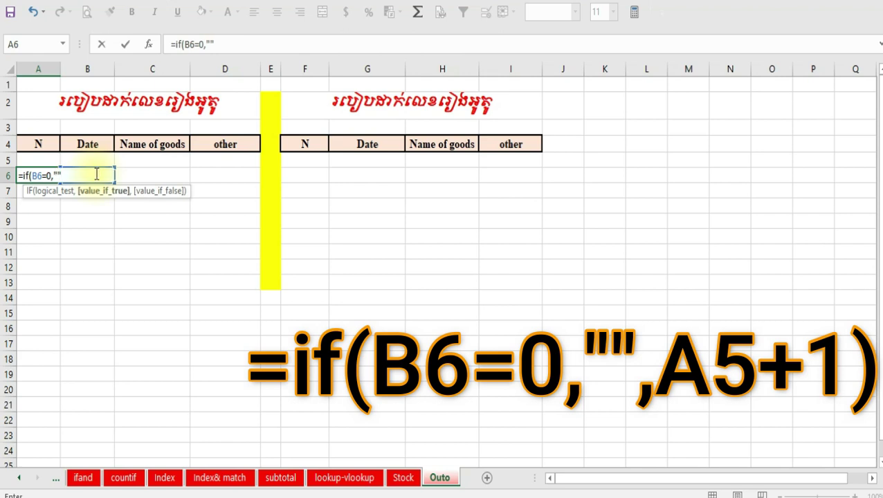
type(",")
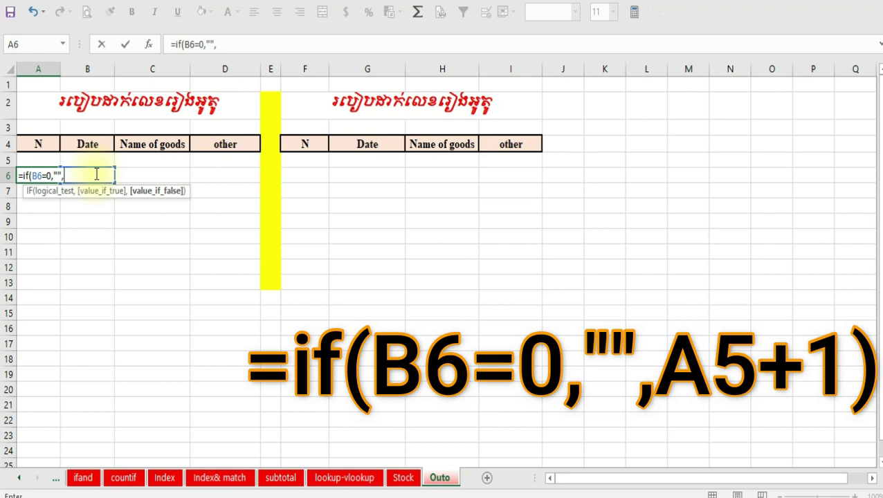
left_click(40, 159)
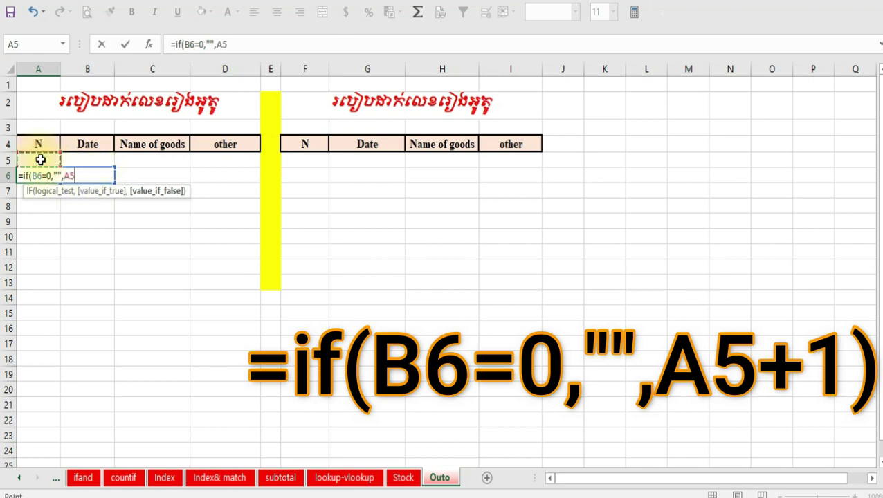
type("+")
type("1")
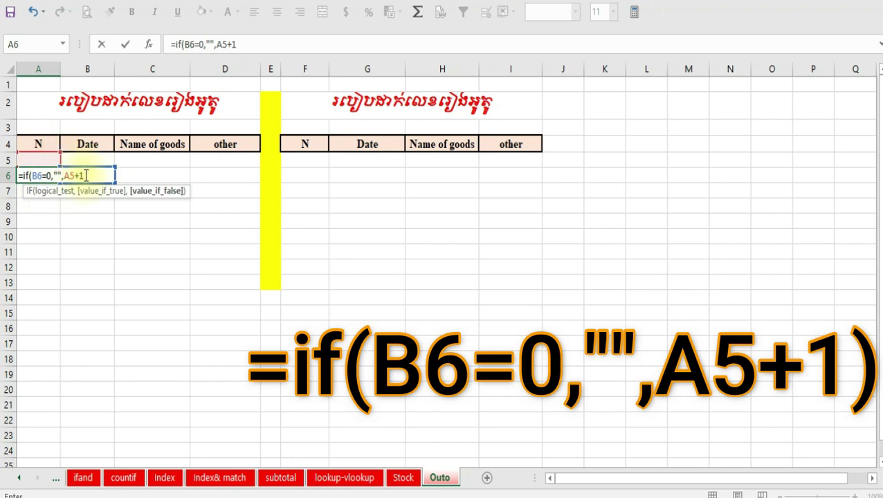
Commit =IF(B6=0,"",A5+1) in A6 and fill it down through A15
key("Return")
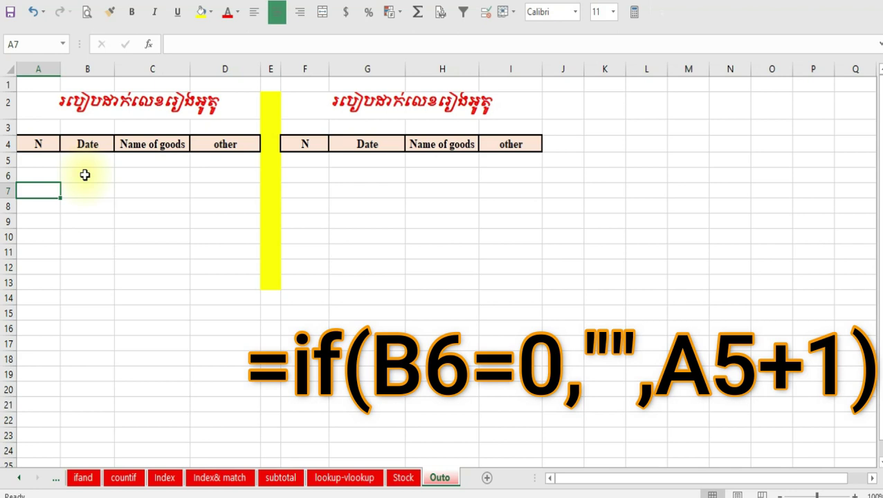
left_click(42, 175)
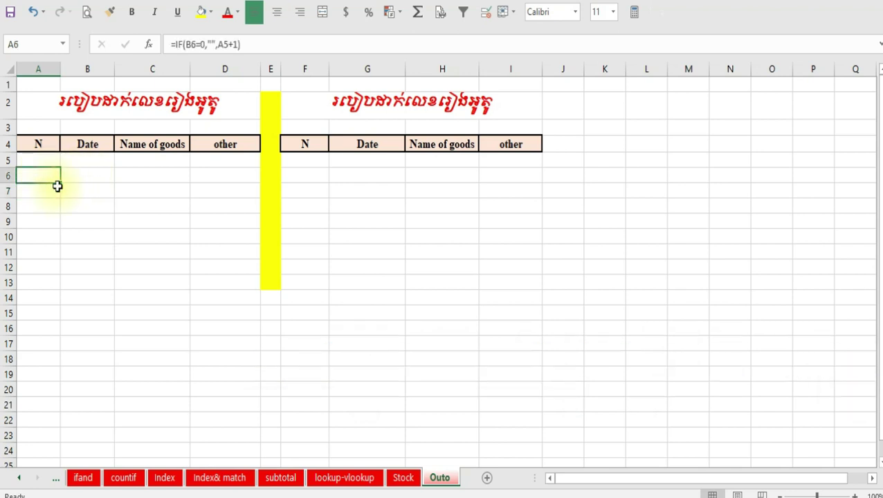
left_click(34, 189)
left_click(38, 173)
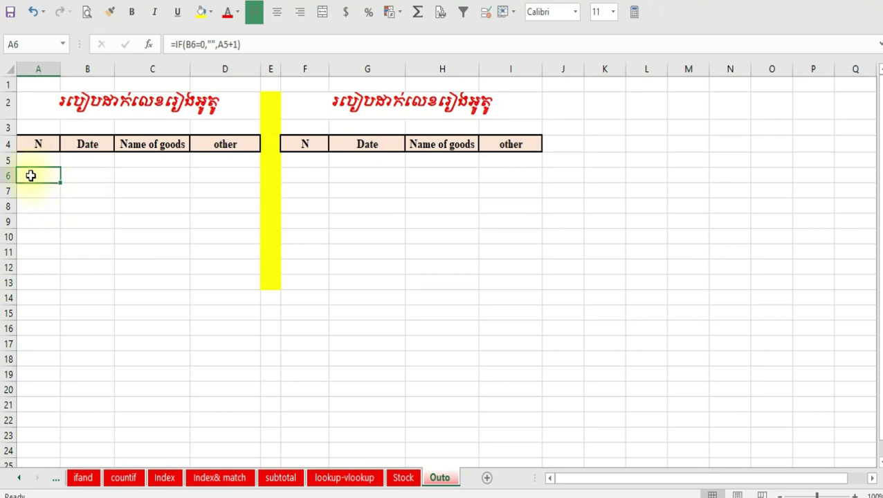
left_click_drag(60, 182, 59, 183)
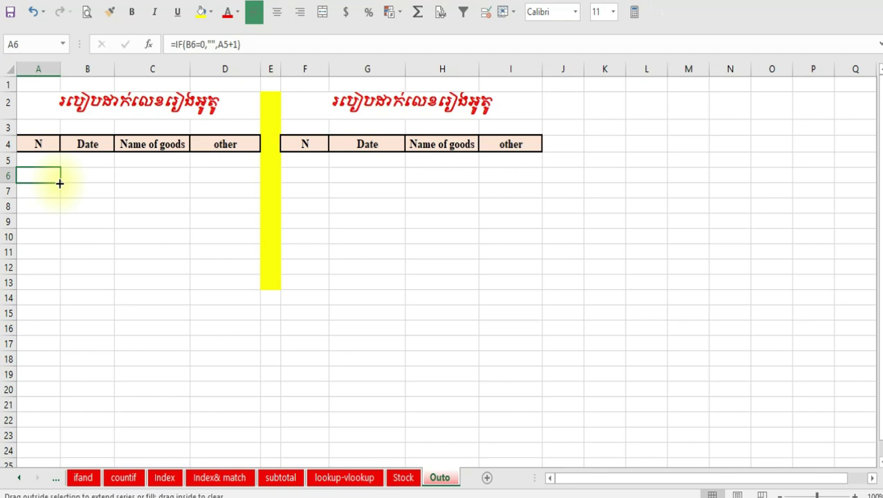
left_click_drag(60, 182, 54, 320)
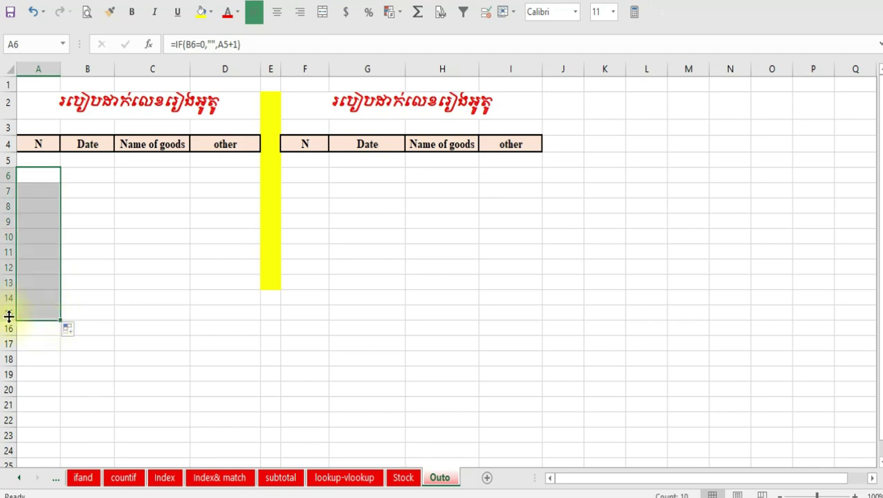
left_click(76, 268)
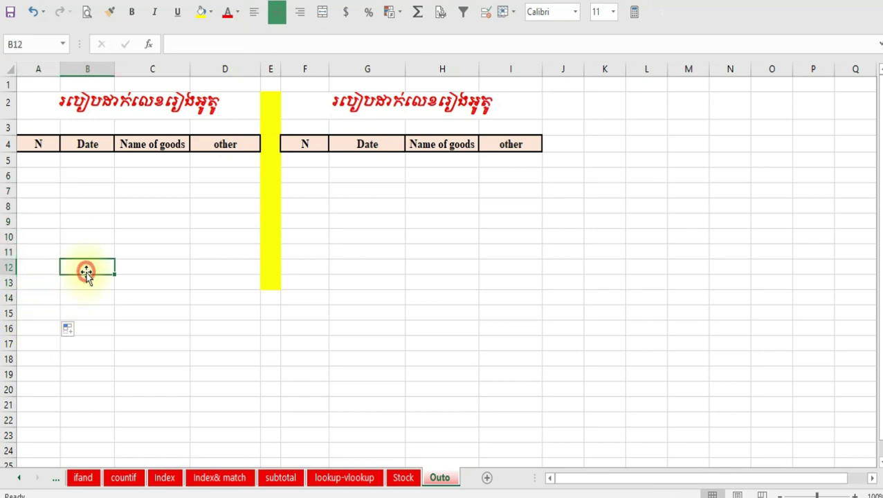
Enter date 1-Mar-23 in B5 and centre the N column cells A5:A16
left_click(90, 159)
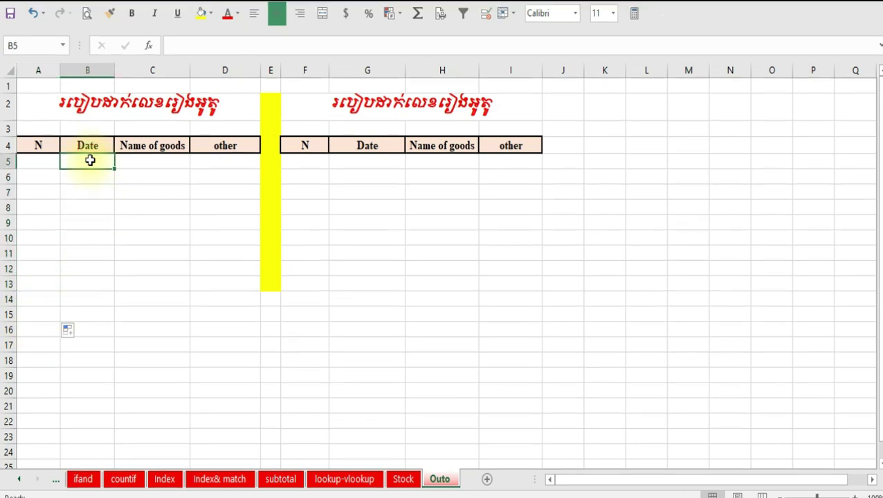
type("3")
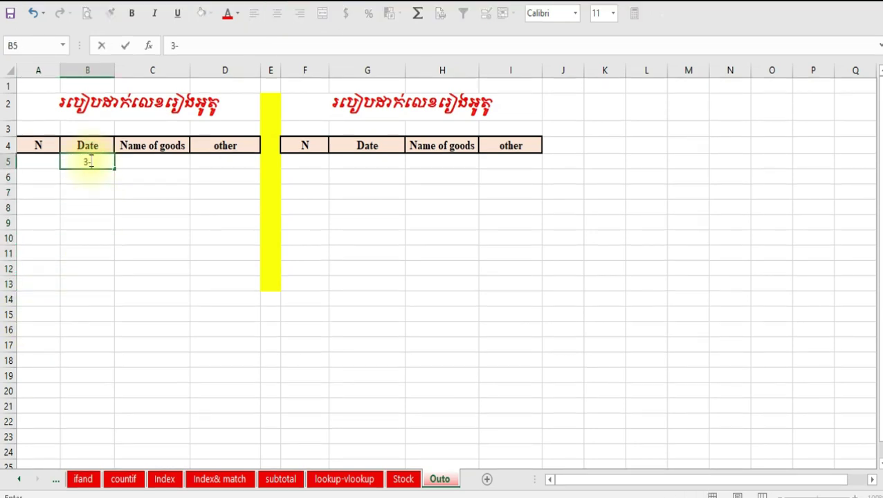
type("-1")
left_click(158, 159)
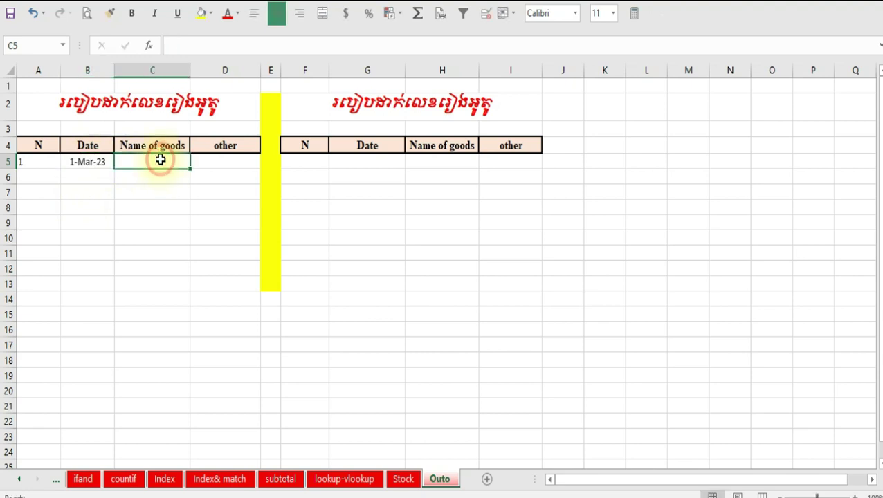
left_click_drag(50, 166, 41, 329)
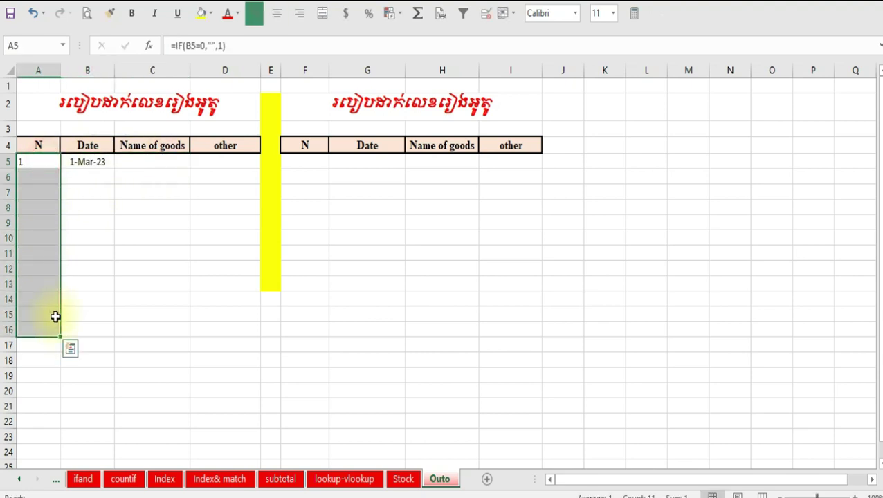
left_click(279, 19)
Fill C5 with 'vital' and D5 with 10
left_click(88, 161)
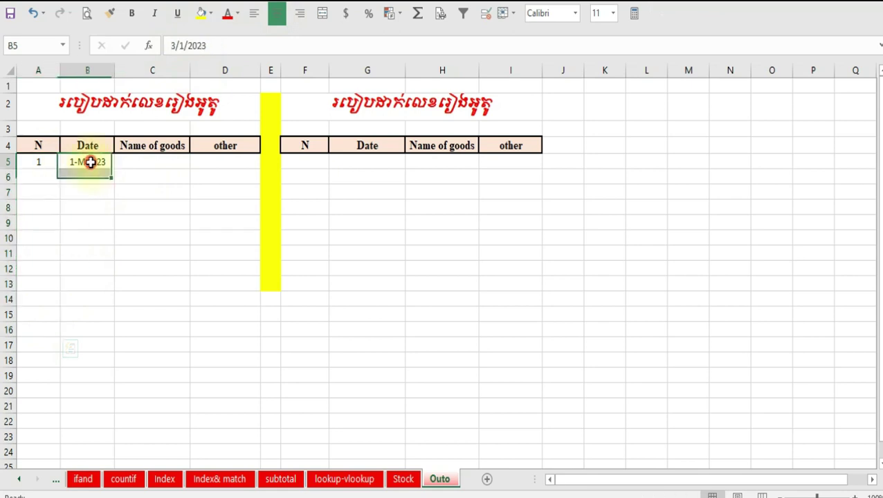
left_click(145, 161)
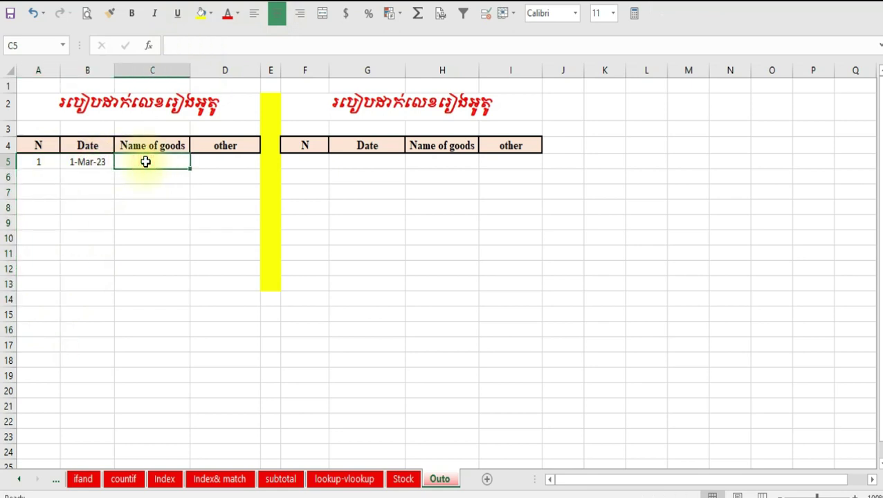
type("vi")
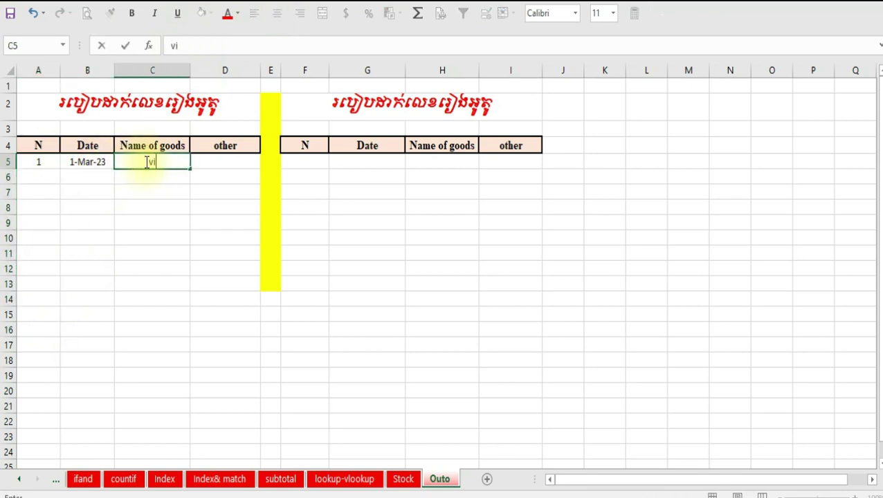
type("ta")
type("l")
left_click(231, 161)
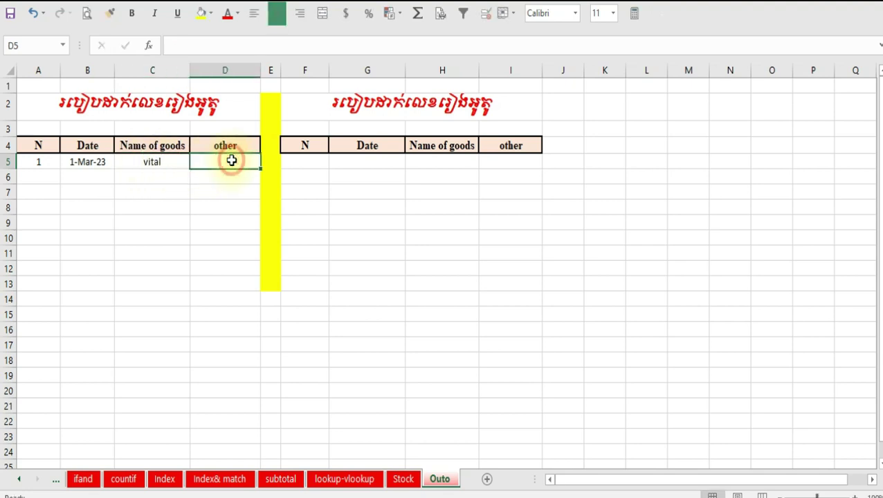
type("10")
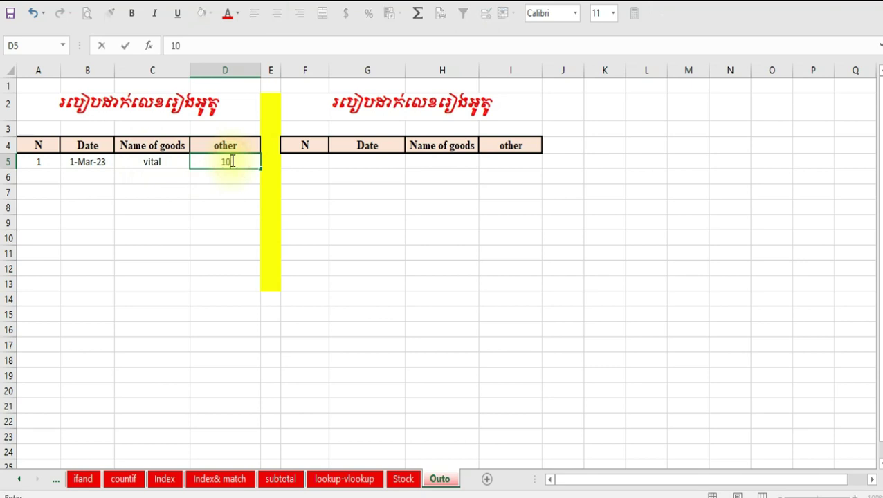
left_click(231, 191)
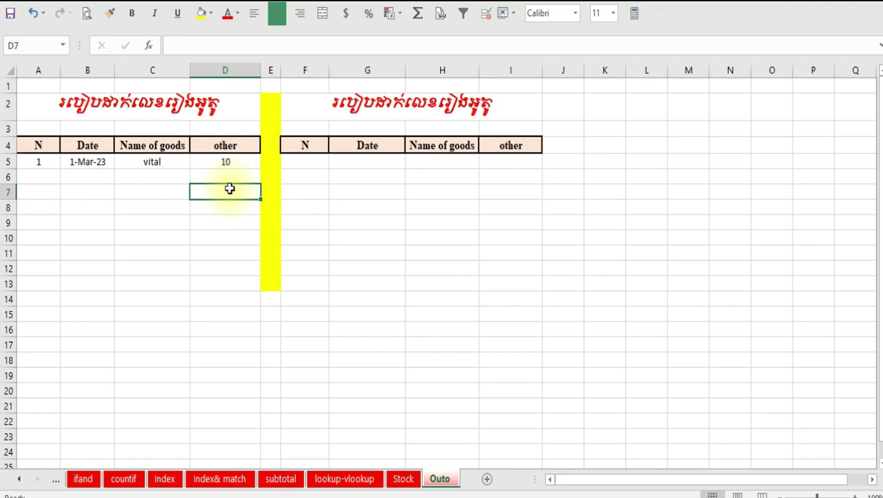
Review row 5's entries, confirming A5 now shows 1
left_click(94, 163)
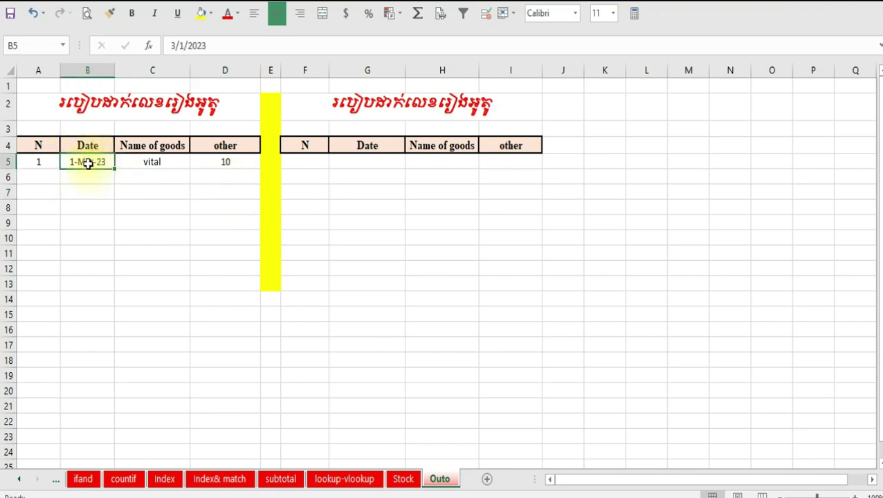
left_click(165, 162)
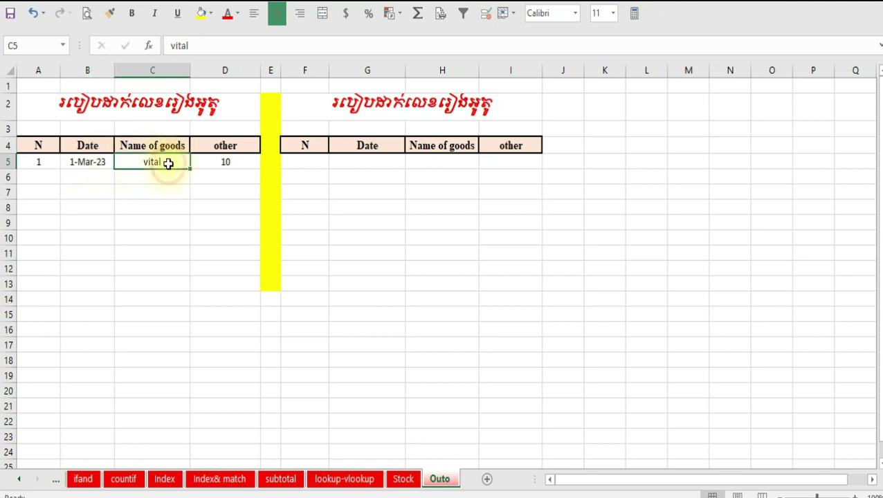
left_click(222, 162)
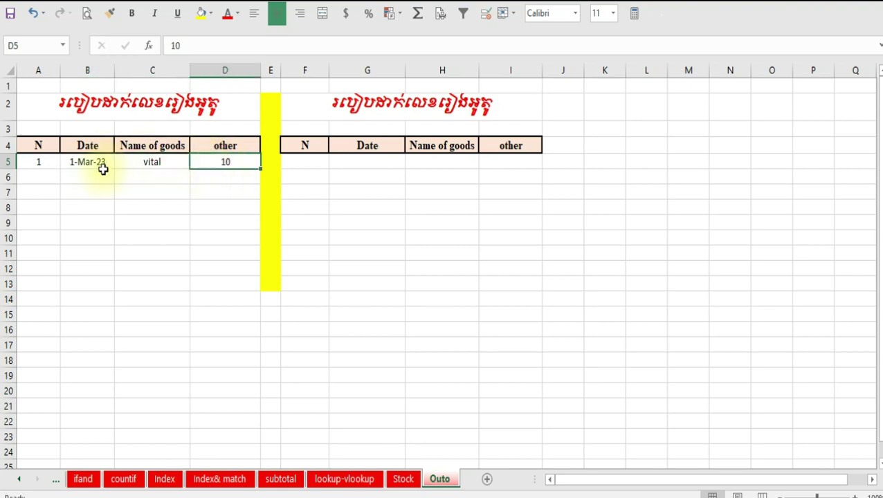
left_click(48, 164)
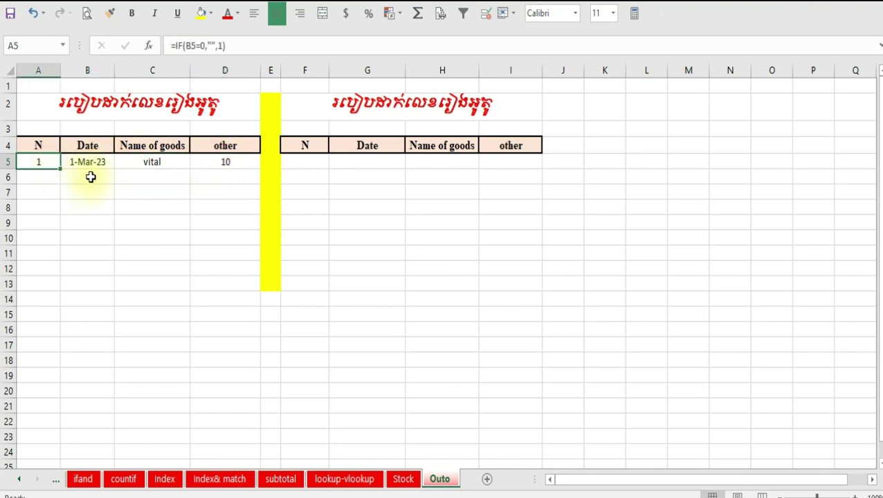
Fill row 6 with 5-Mar-23, 'camboadia' and 20
left_click(90, 177)
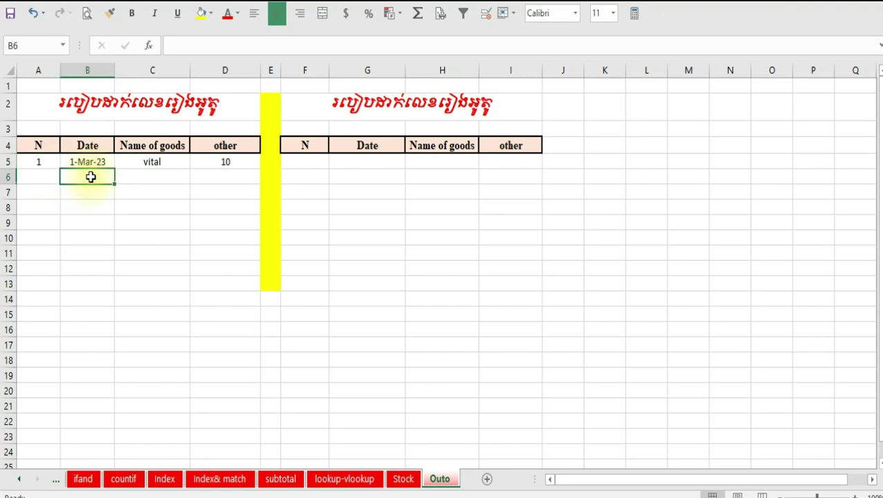
type("3")
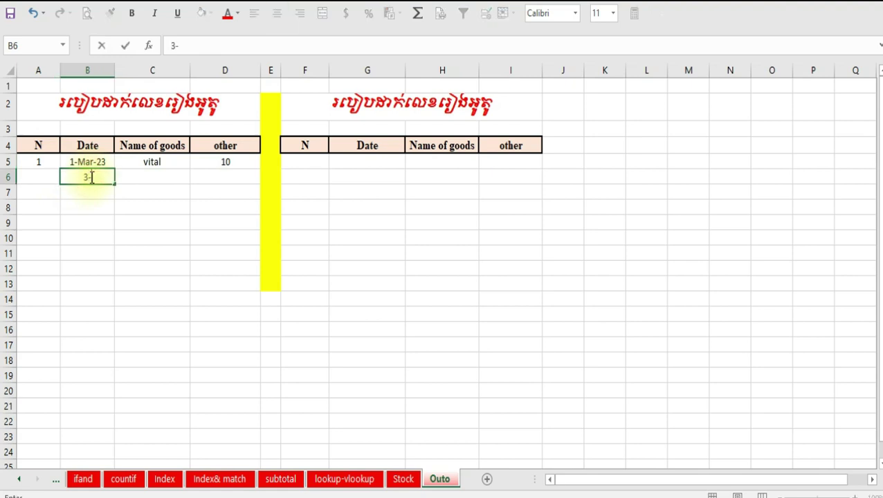
type("-5")
left_click(164, 182)
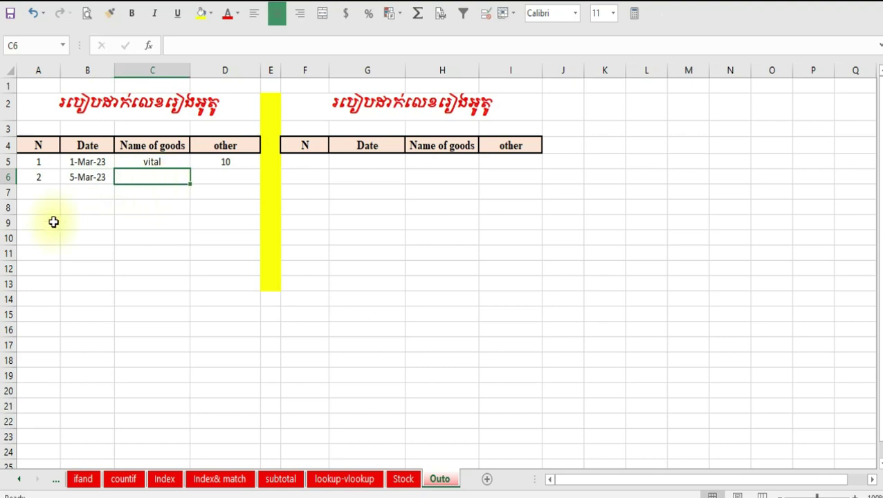
left_click(38, 177)
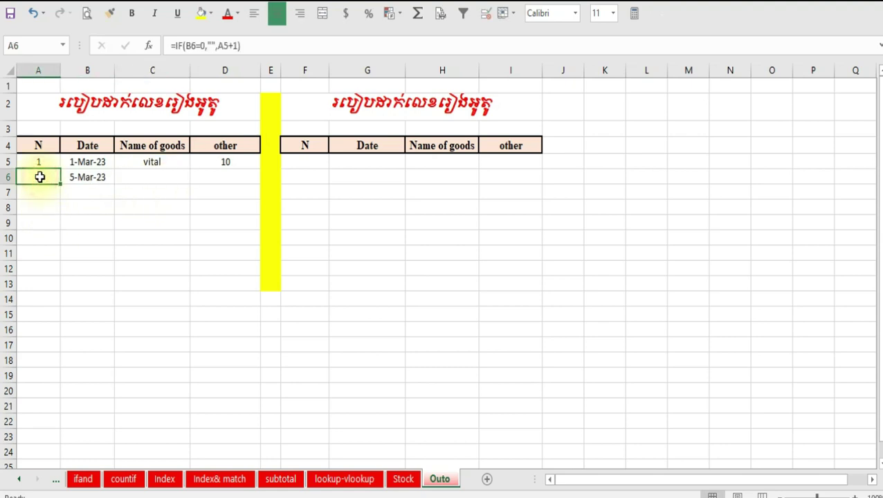
left_click(164, 179)
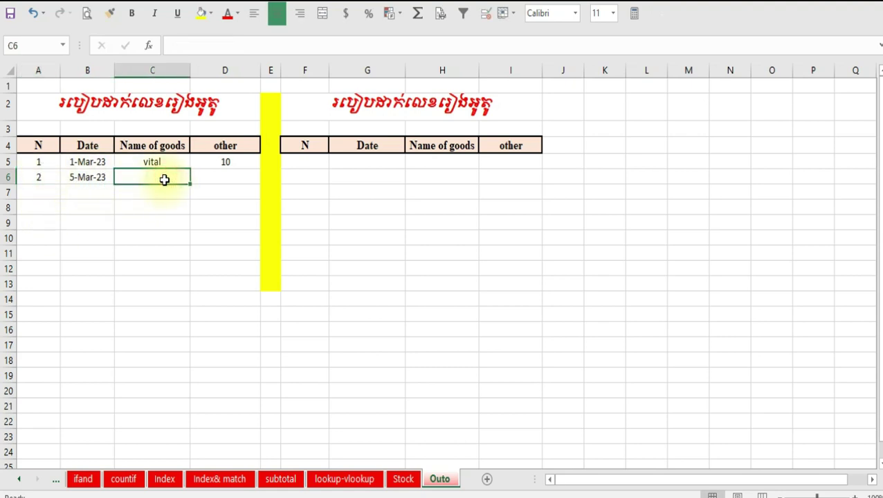
type("c")
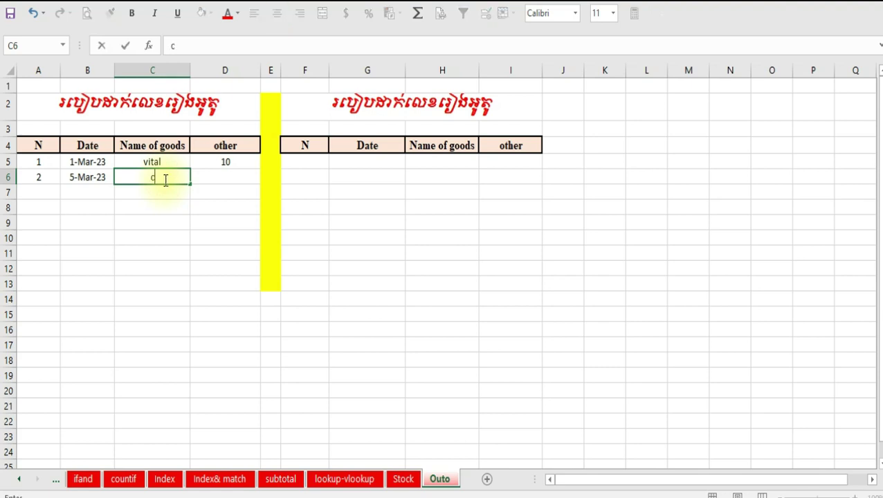
type("ambo")
type("adia")
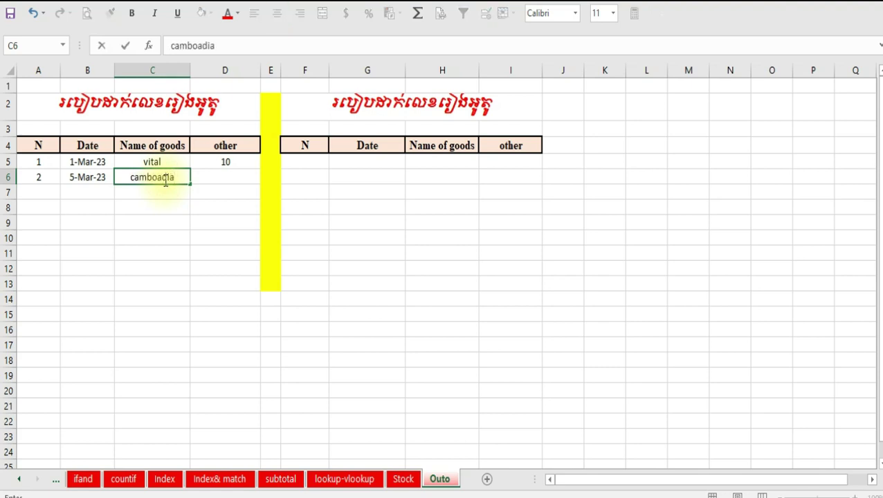
left_click(239, 179)
type("2")
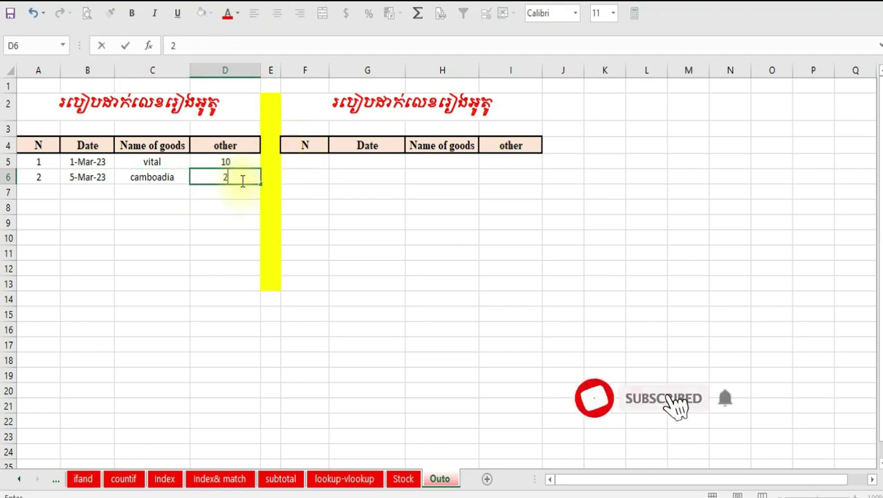
type("0")
key("Return")
left_click(247, 221)
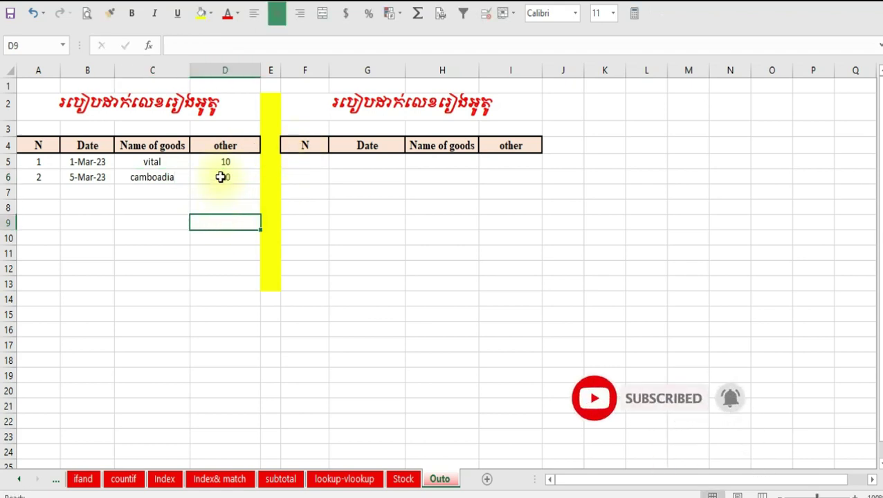
Fill row 7 with 15-Mar-23, 'Ancher' and 30
left_click(89, 197)
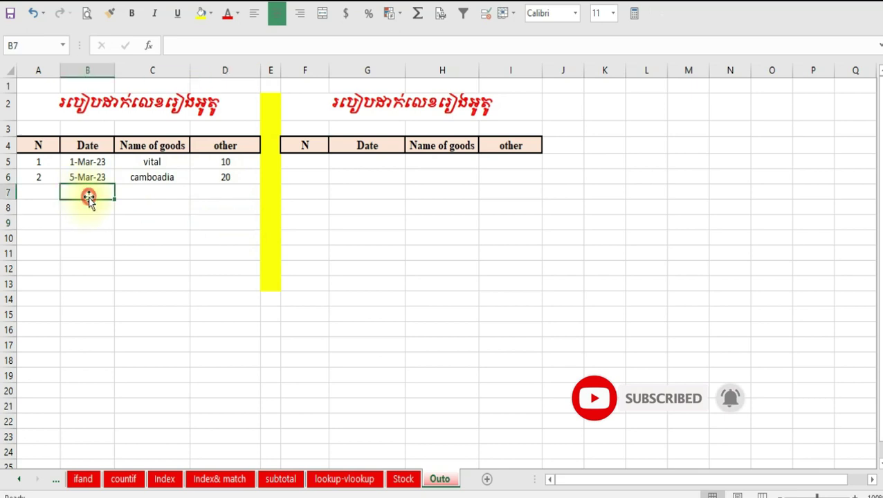
type("3-")
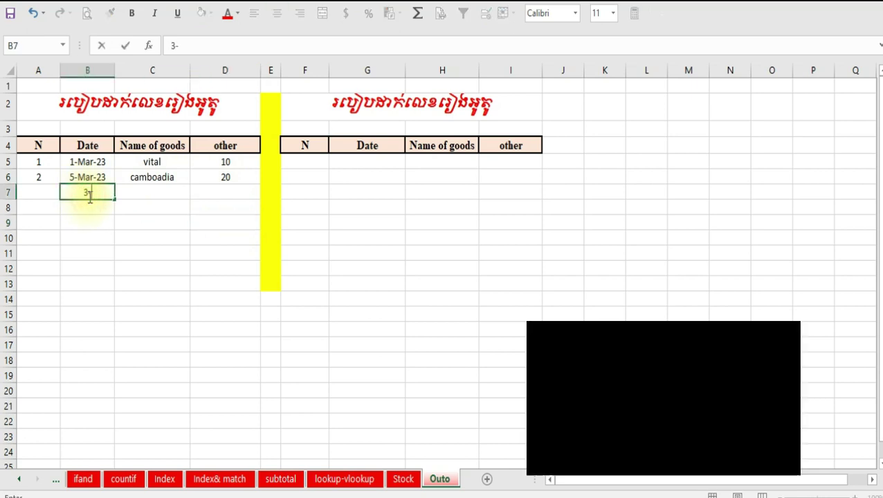
type("15")
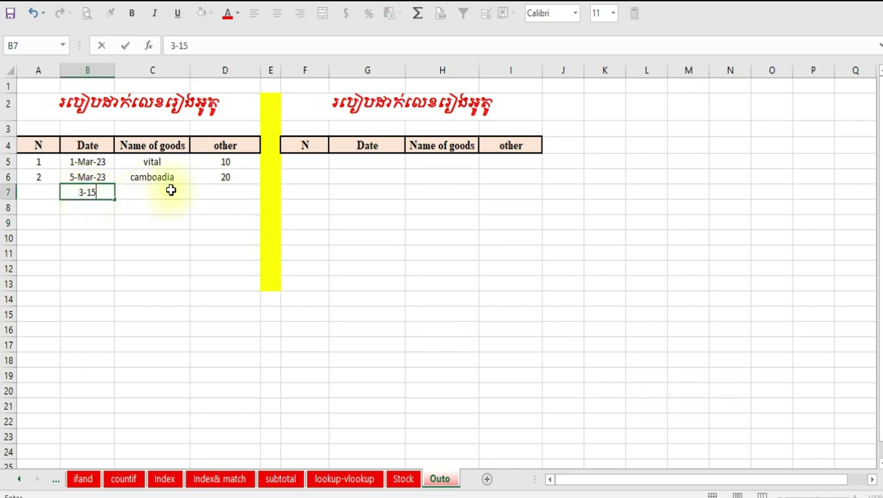
left_click(164, 194)
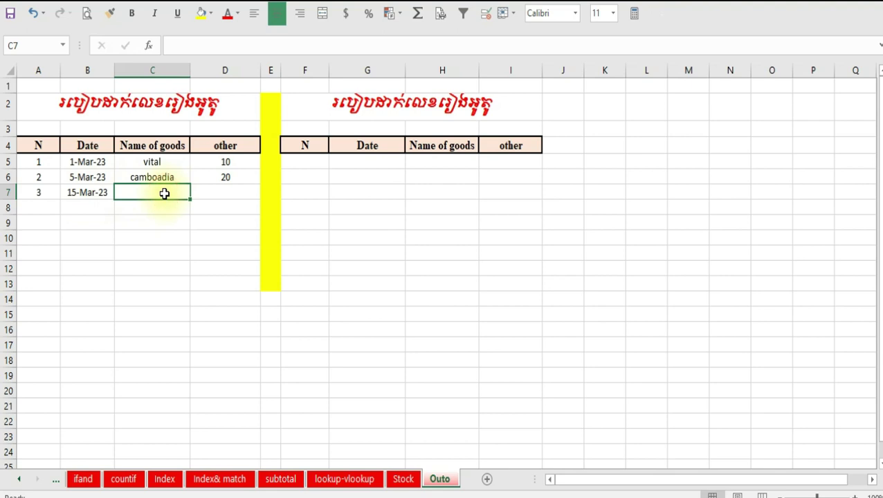
type("A")
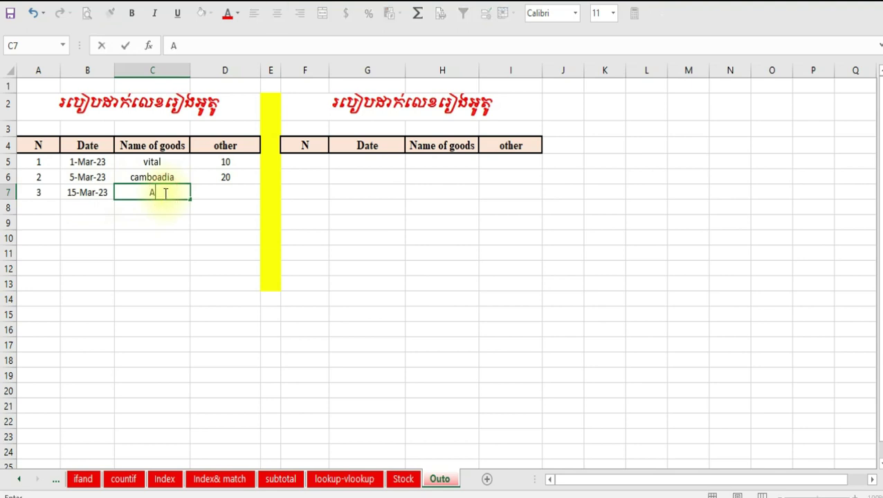
type("c")
type("n")
key("BackSpace")
key("BackSpace")
type("ncher")
left_click(229, 192)
type("30")
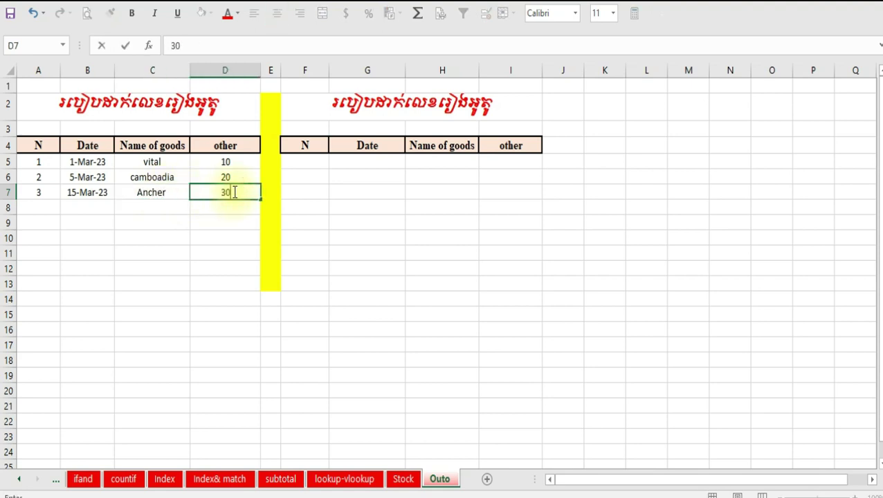
Fill row 8 with 20-Mar-23, 'sting' and 20
left_click(93, 207)
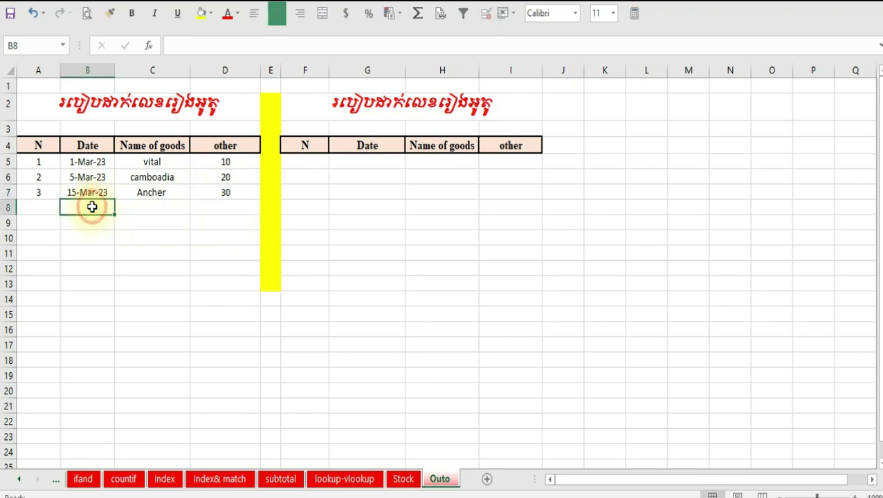
type("3")
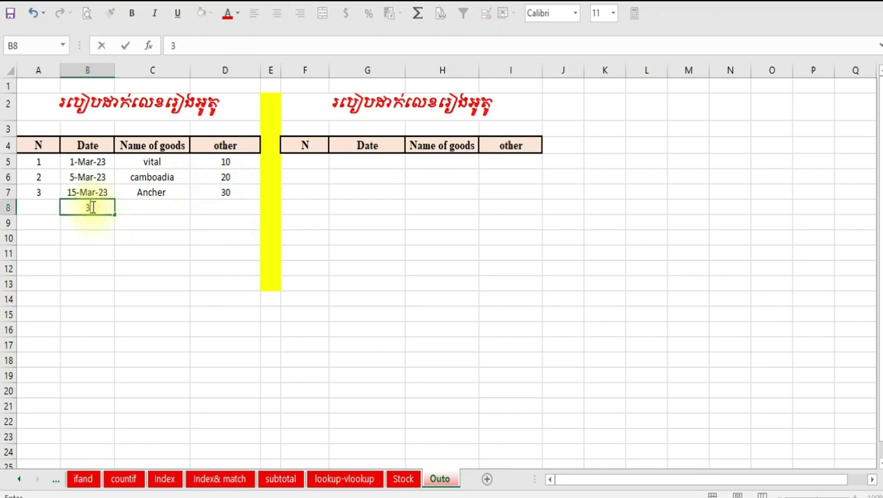
type("-20")
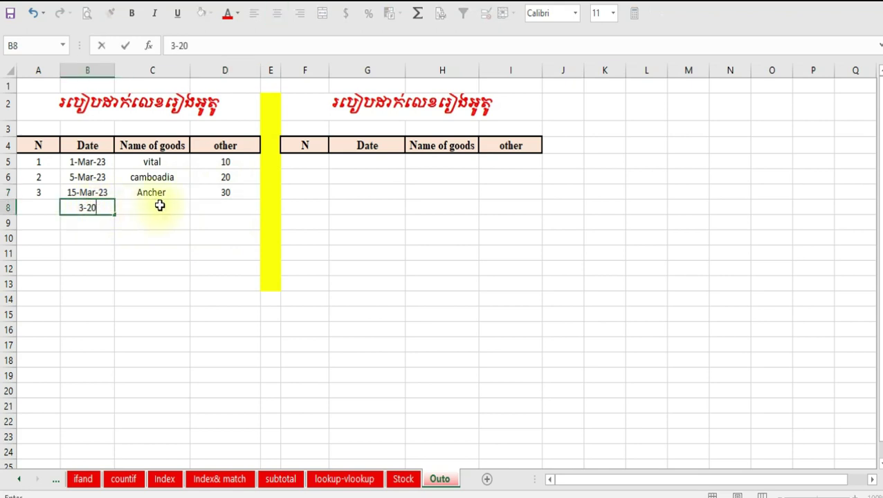
left_click(160, 206)
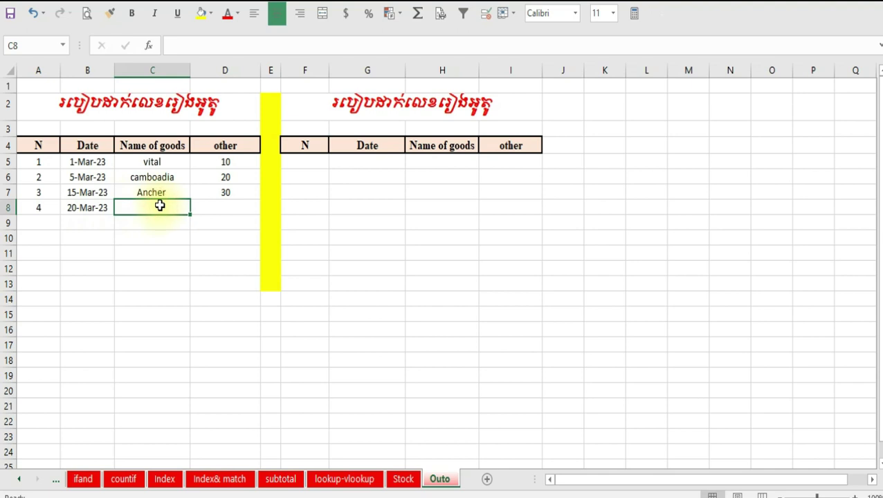
type("sting")
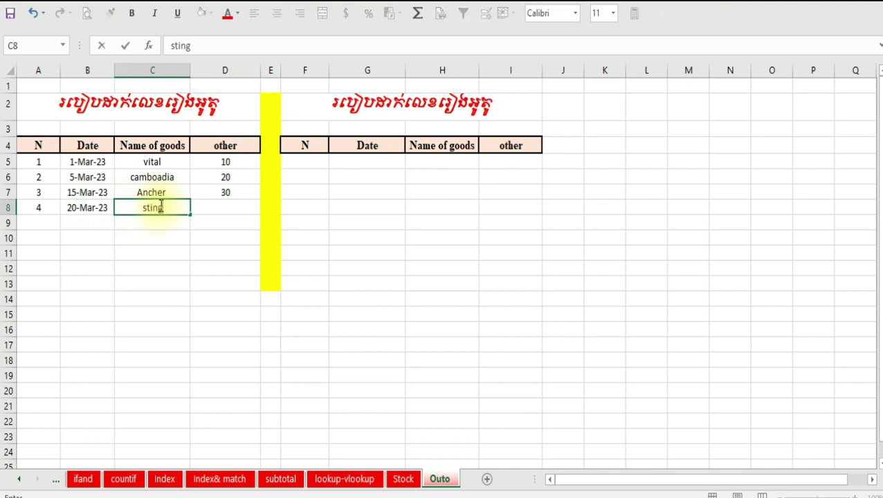
left_click(237, 206)
type("20")
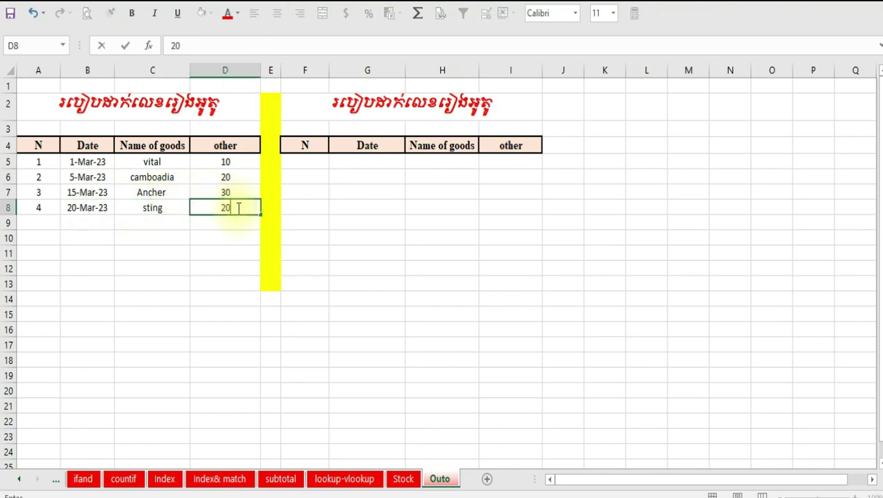
left_click(226, 268)
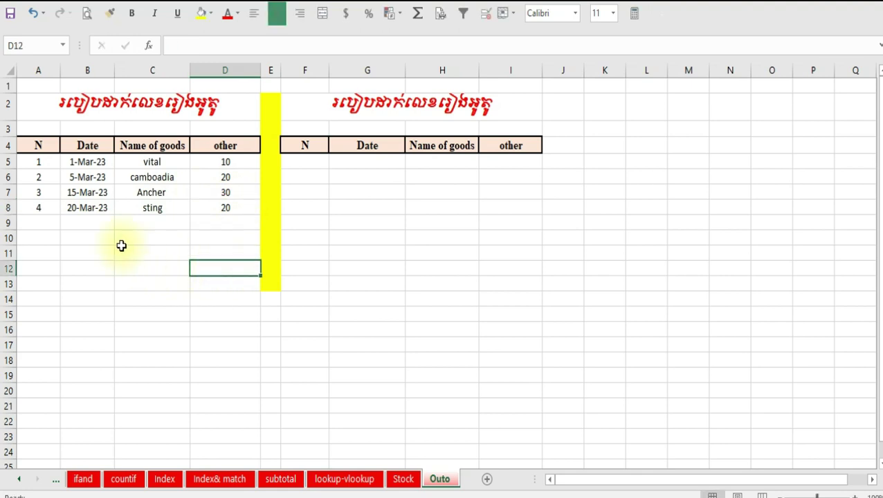
left_click(84, 217)
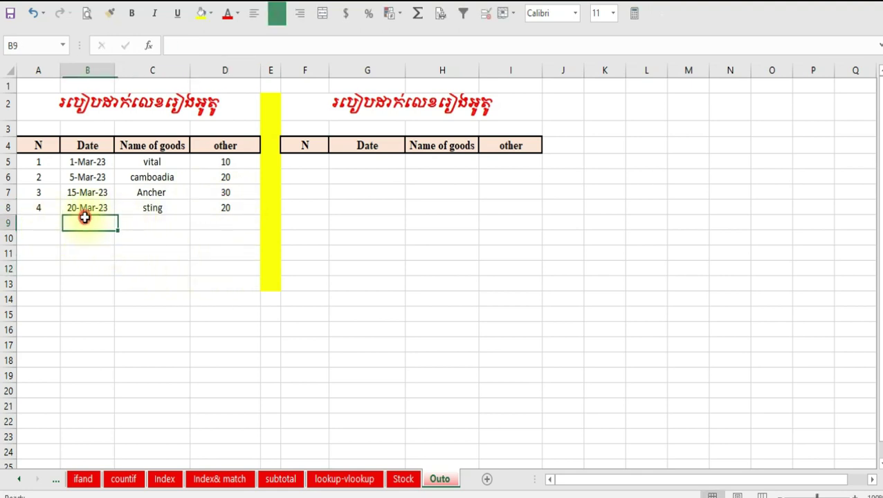
left_click_drag(86, 220, 88, 377)
left_click(43, 223)
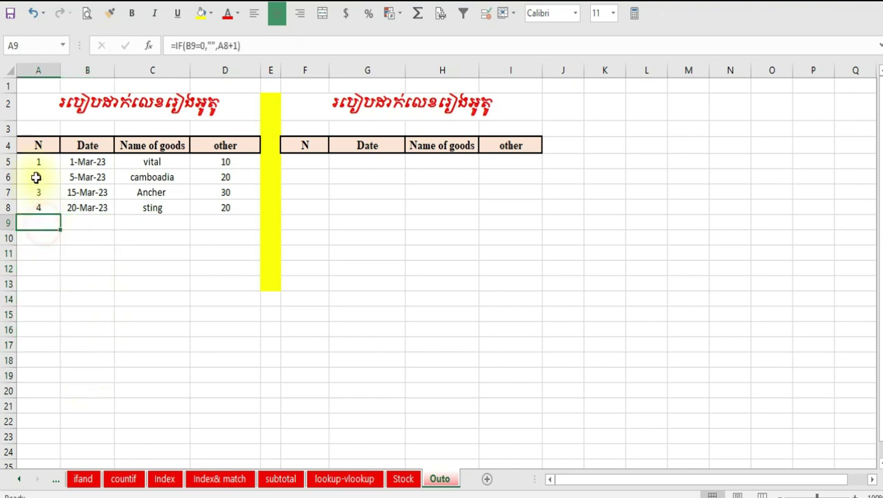
left_click(96, 233)
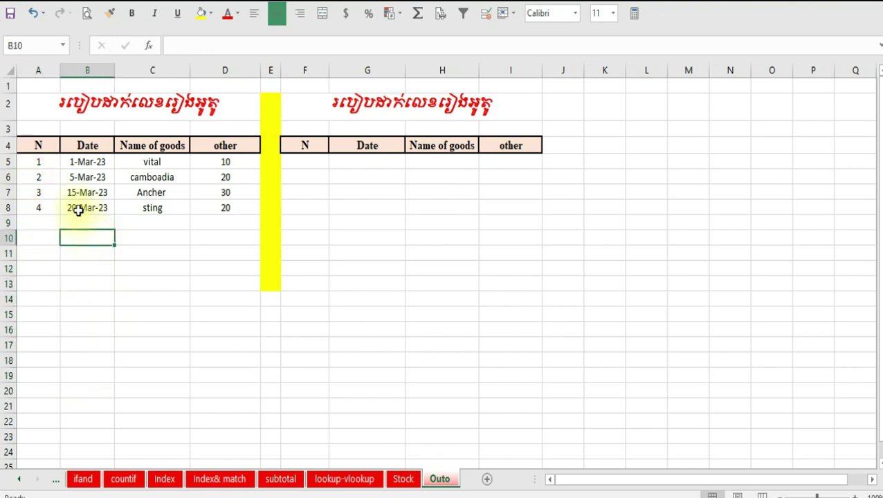
left_click_drag(79, 207, 214, 214)
key("Delete")
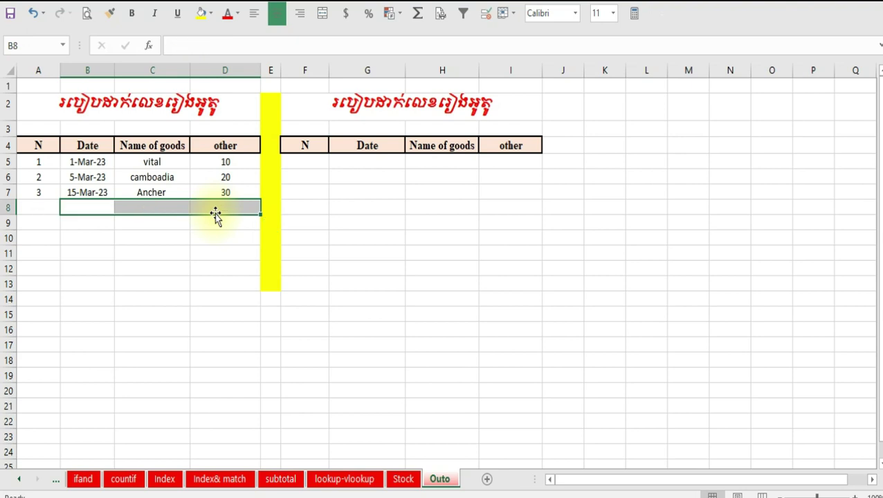
key("ctrl+z")
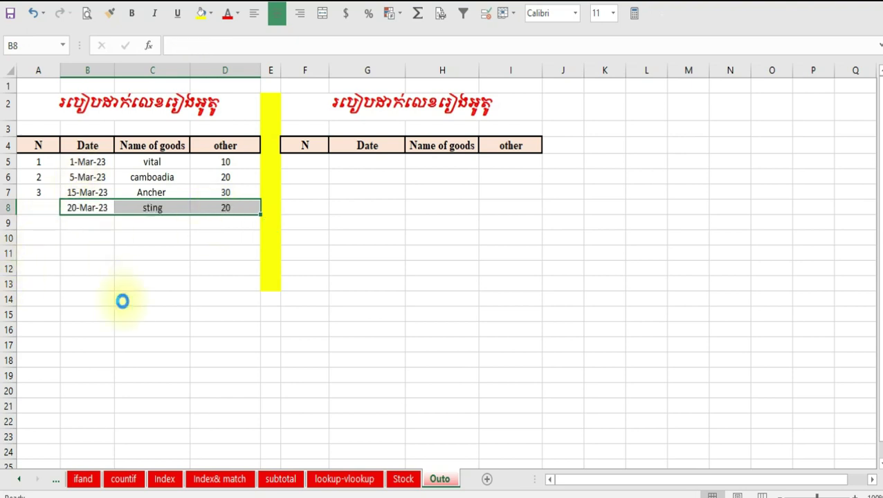
left_click(83, 230)
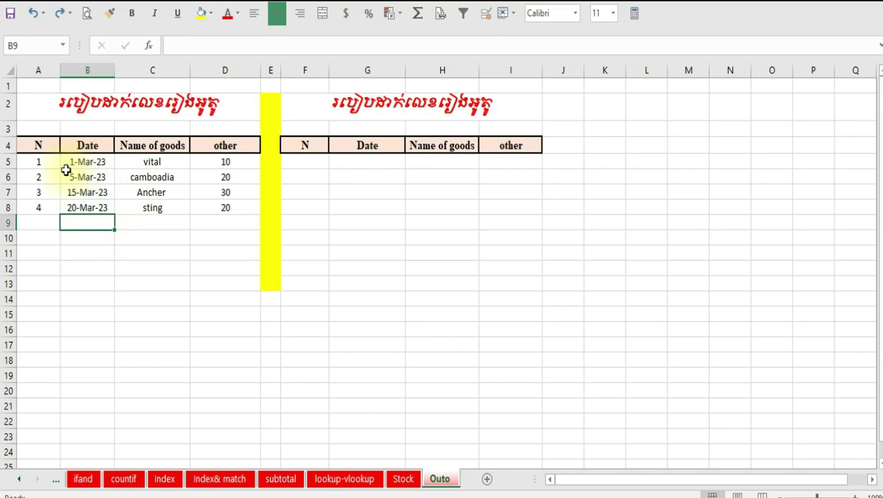
left_click(400, 237)
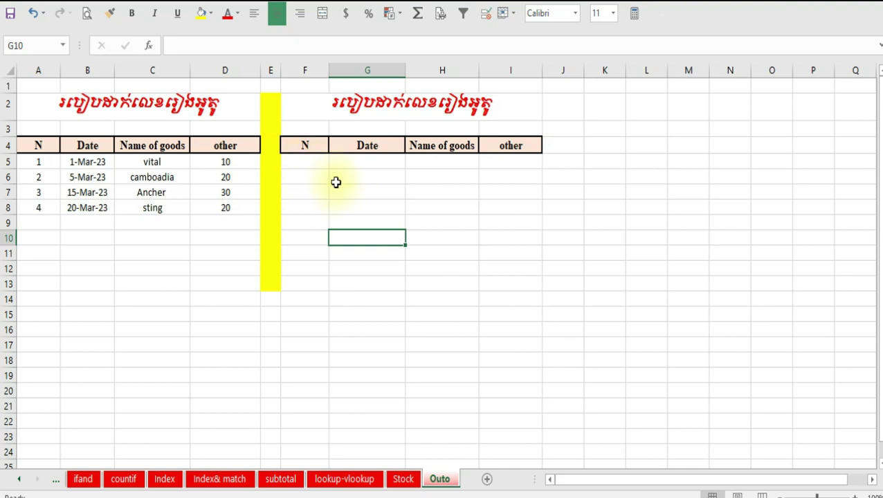
Enter =IF(G5="","",1) in F5, the right table's first N cell
left_click(312, 165)
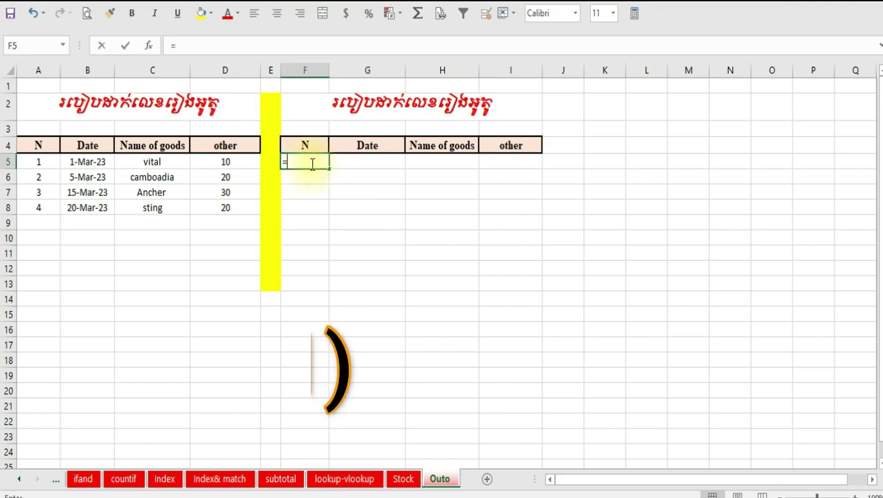
type("=if")
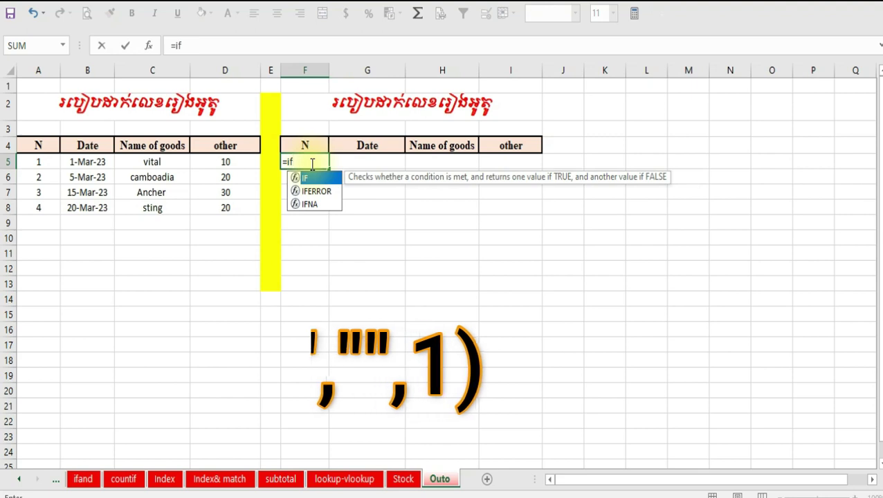
type("(")
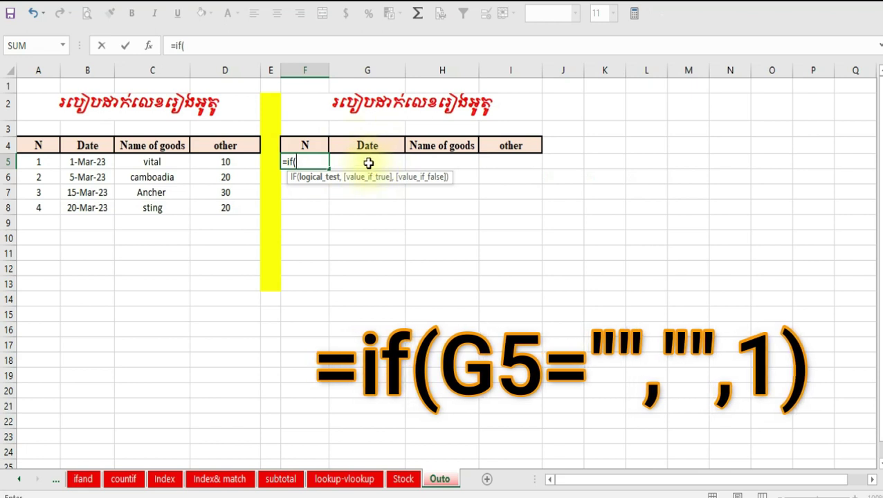
left_click(367, 164)
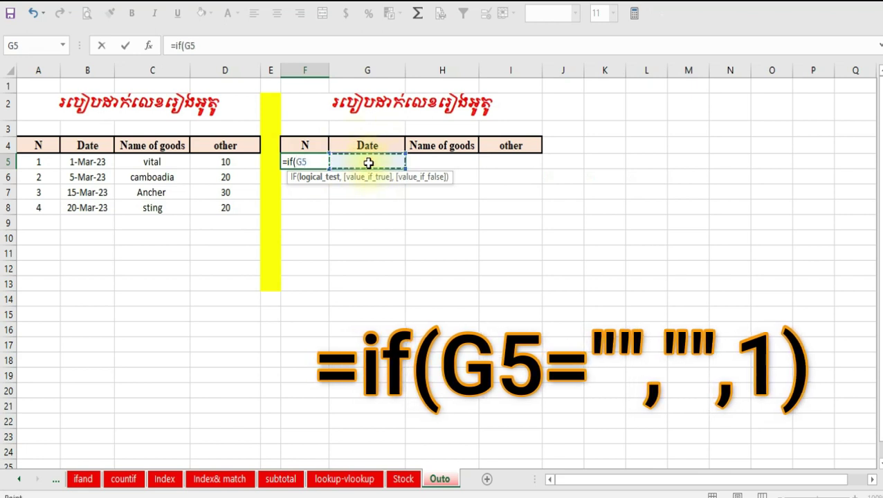
type("=")
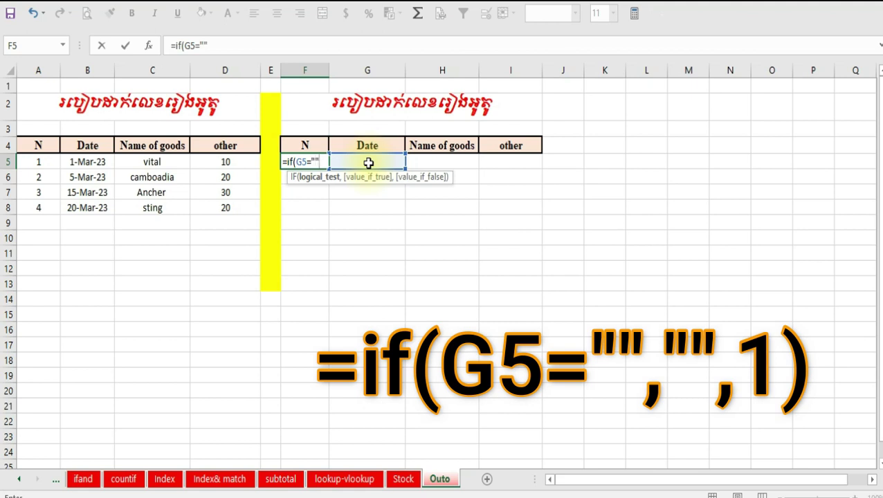
type(",")
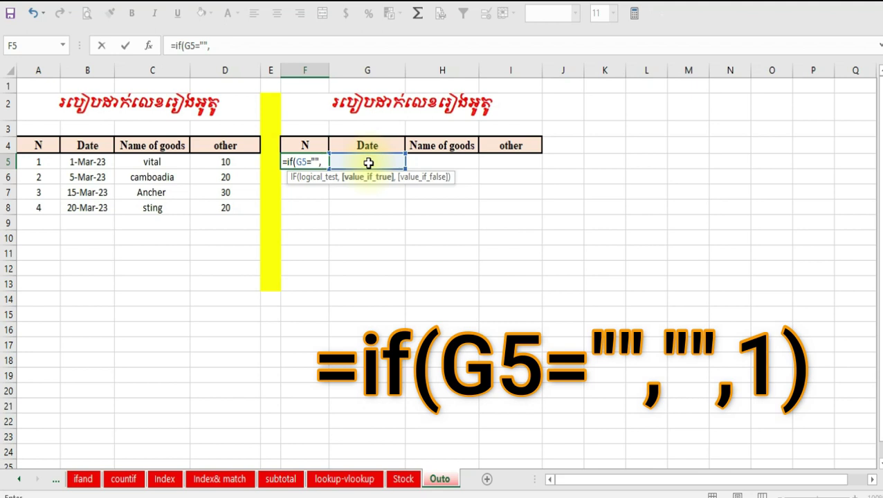
type("\"\"")
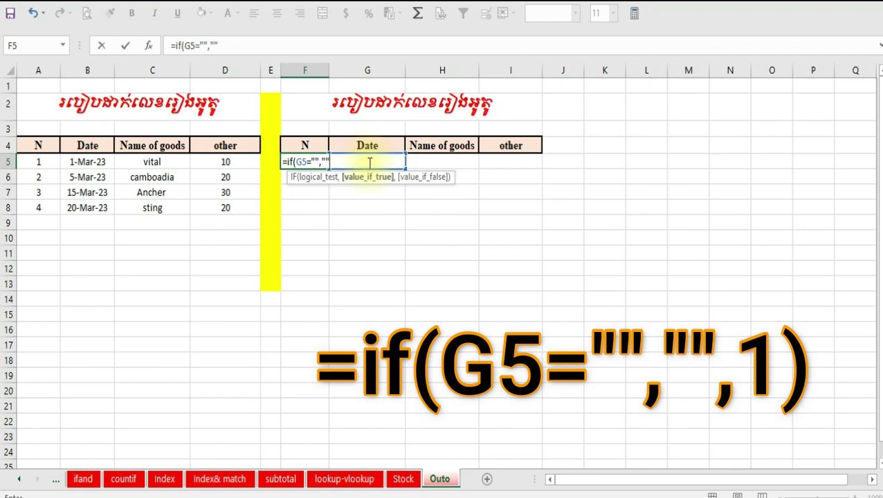
type(",")
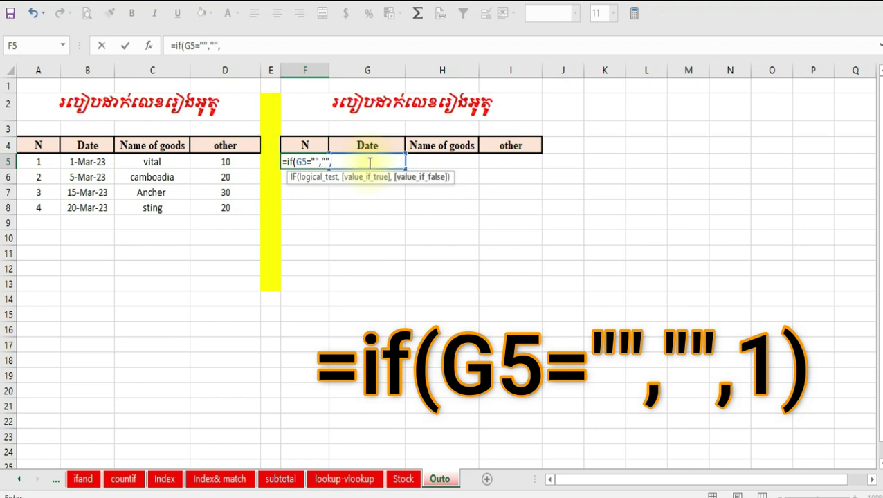
type("1")
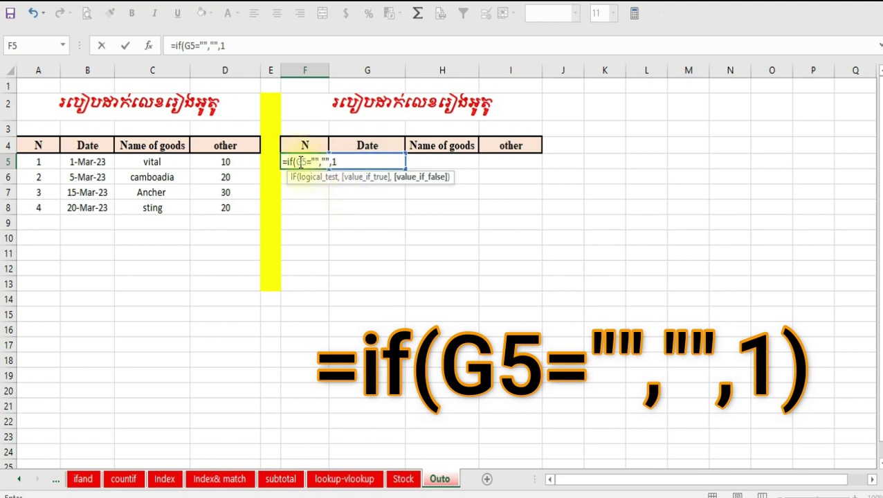
left_click_drag(300, 161, 311, 162)
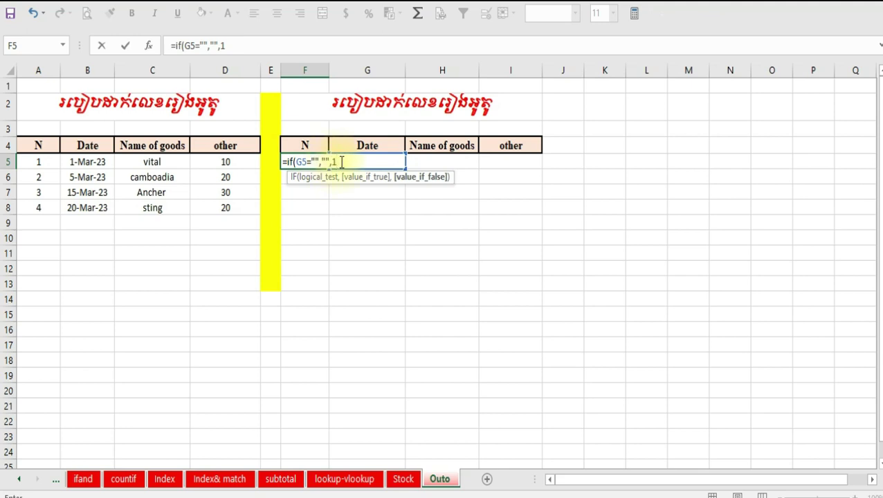
key("Return")
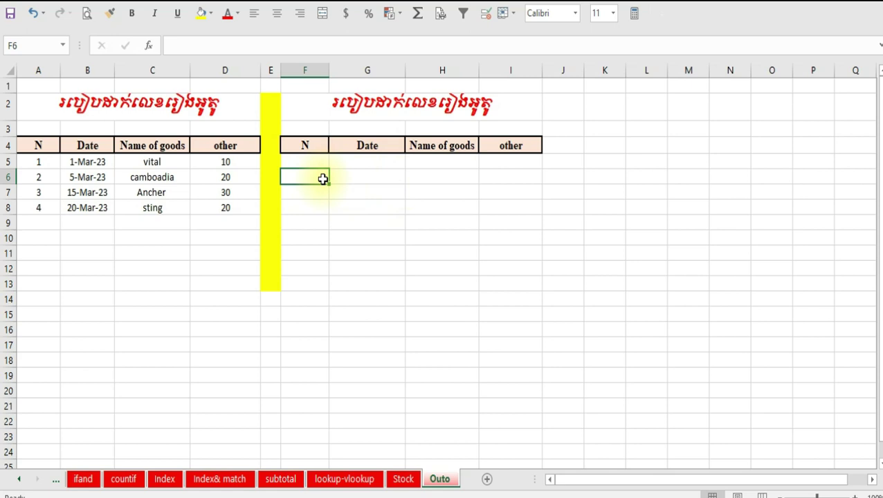
Enter =IF(G6="","",F5+1) in cell F6
type("=if")
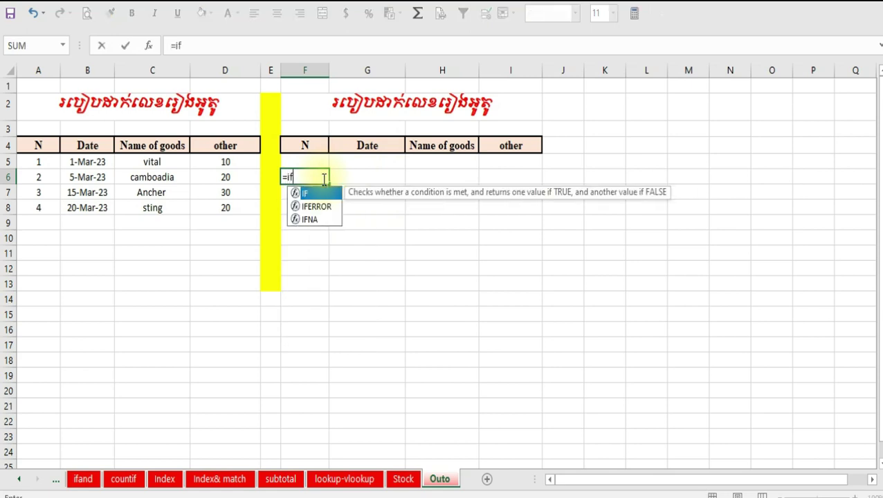
type("(")
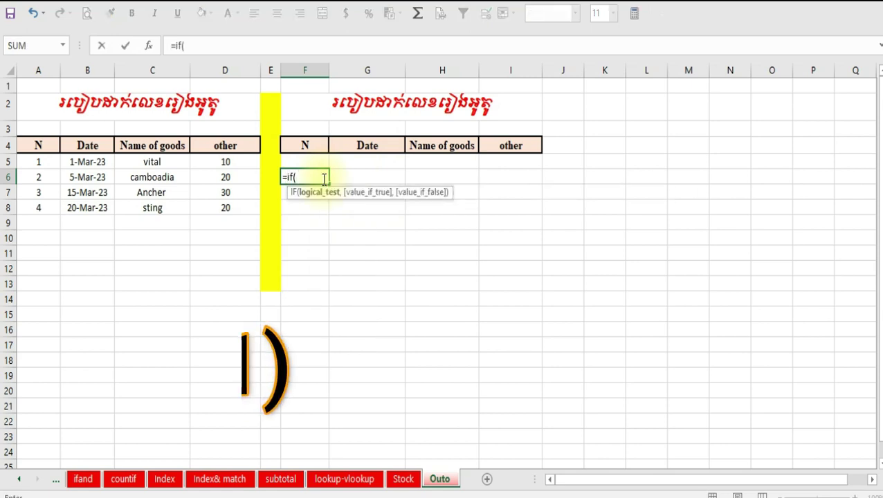
left_click(370, 177)
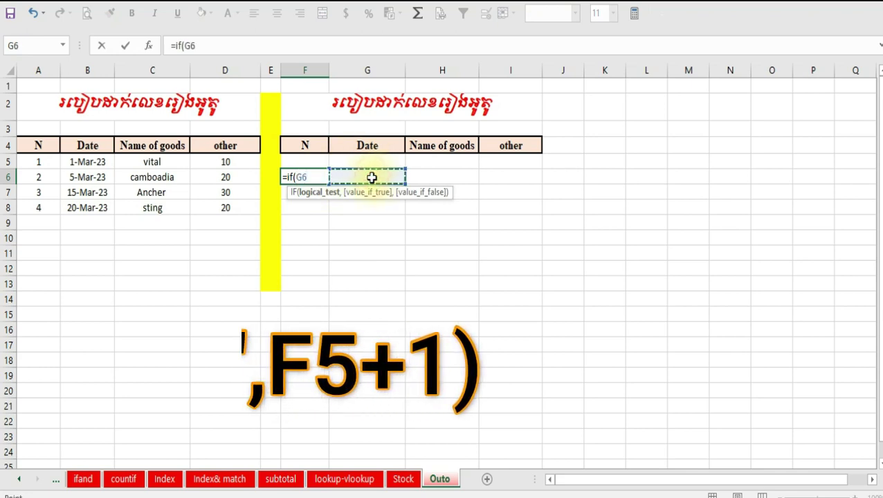
type("=")
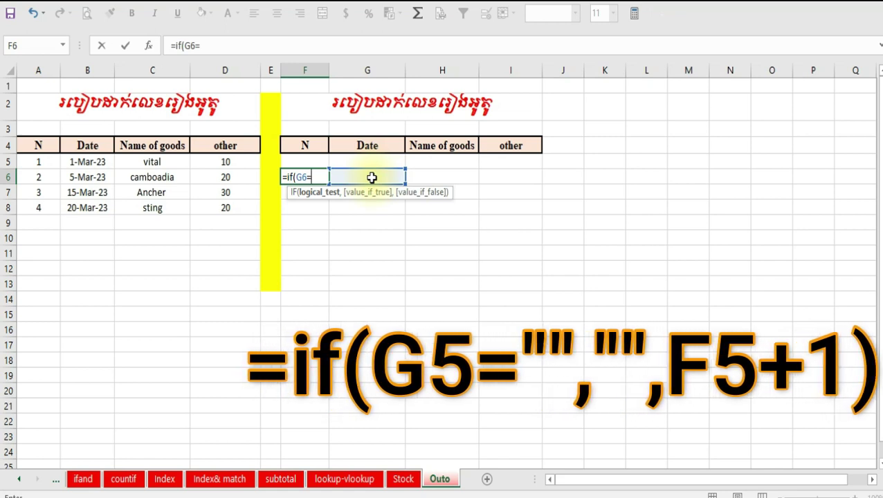
type("\"")
type("\",")
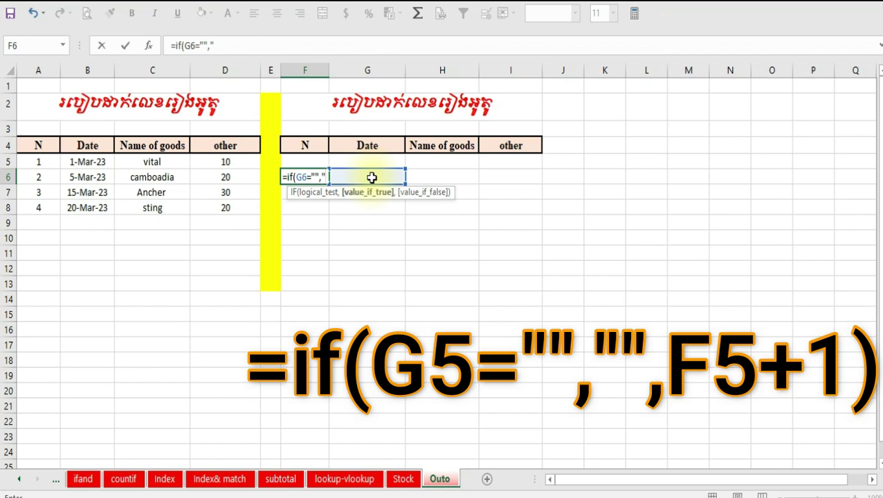
type("\"")
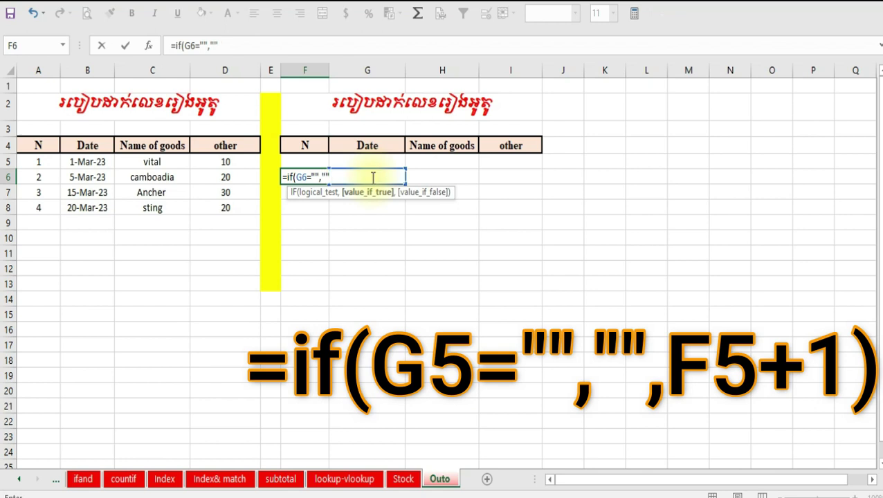
type(",")
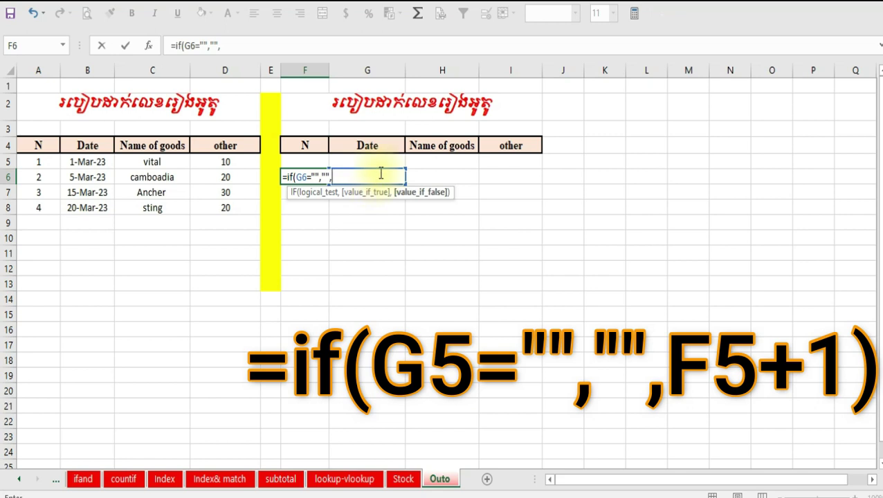
left_click(302, 161)
type("+")
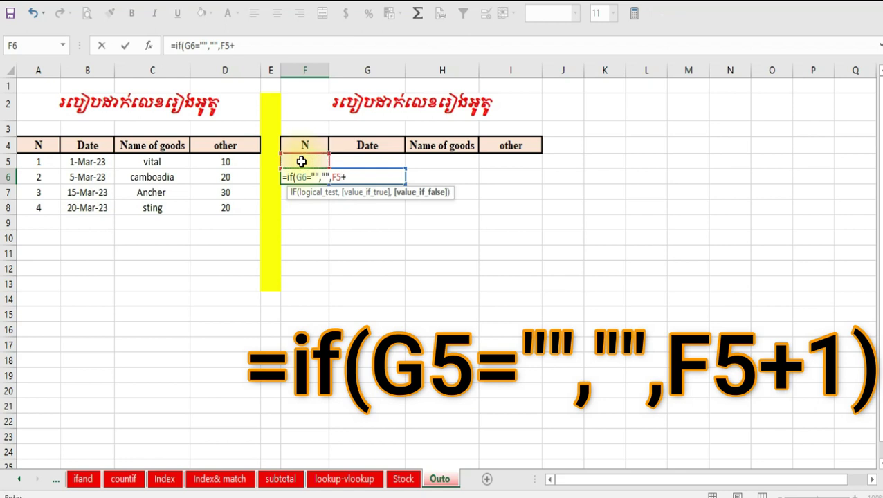
type("1")
key("Return")
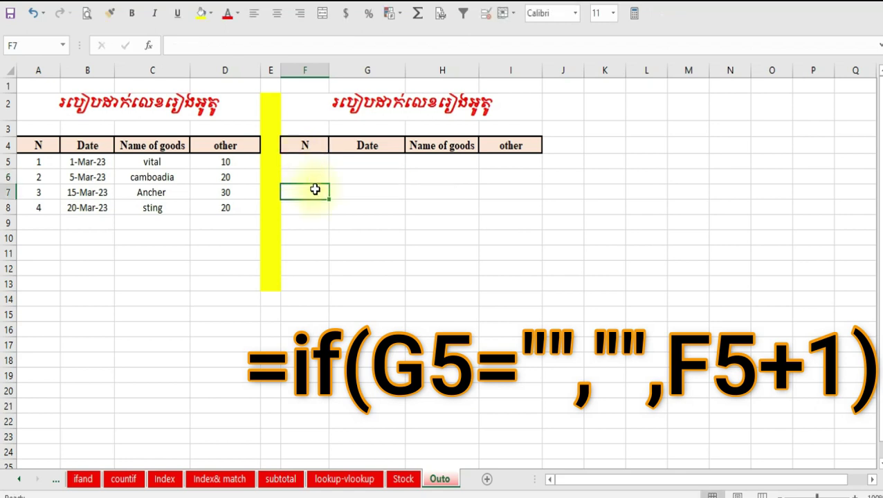
Copy the F6 formula down the right table's N column
left_click(312, 173)
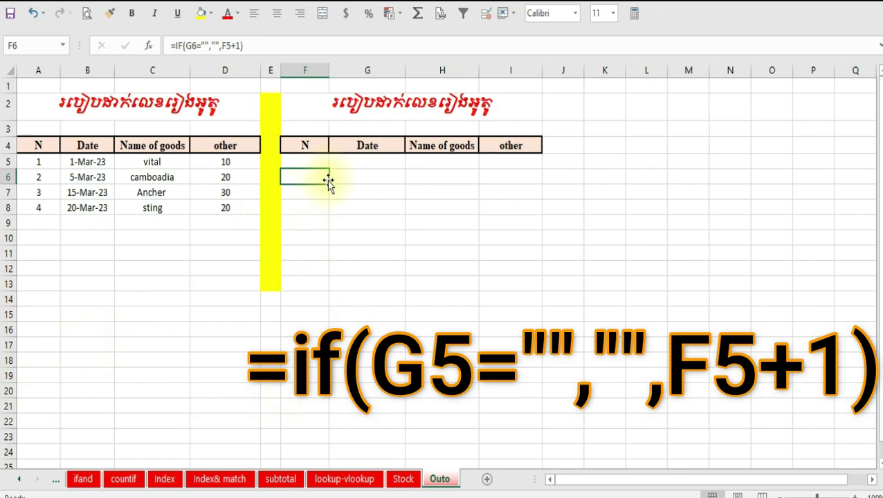
left_click_drag(329, 183, 320, 400)
left_click(481, 317)
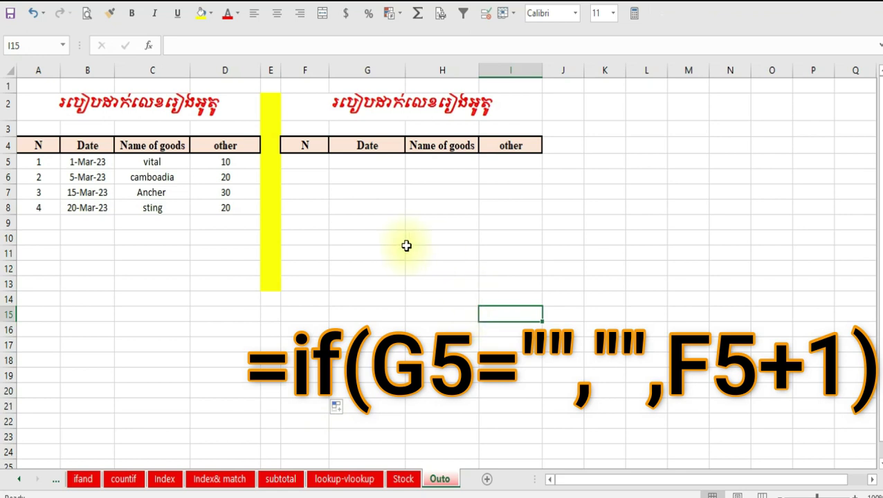
Enter 1-Mar-23 in G5 and centre the N cells F5:F11
left_click(361, 163)
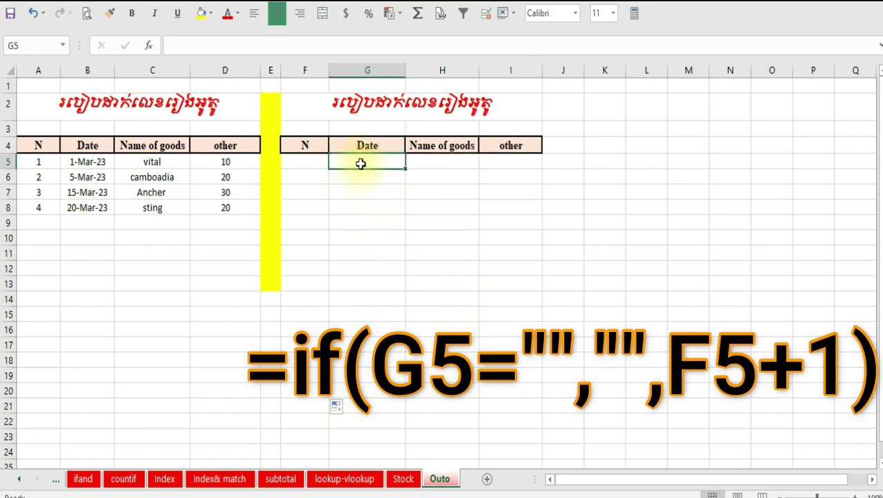
type("3-")
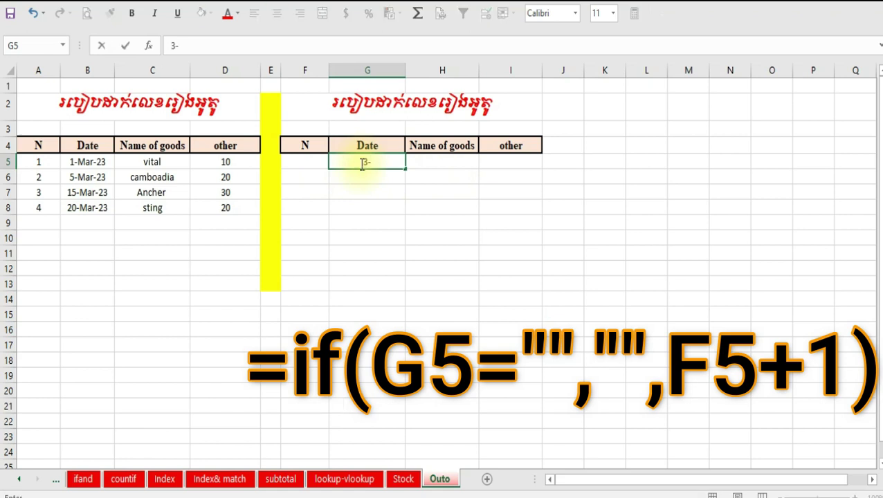
type("1")
left_click(400, 209)
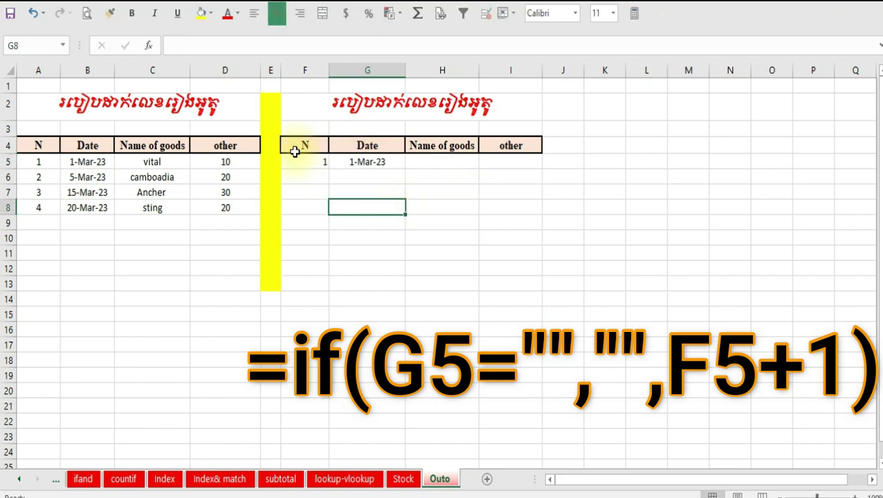
left_click_drag(302, 157, 304, 253)
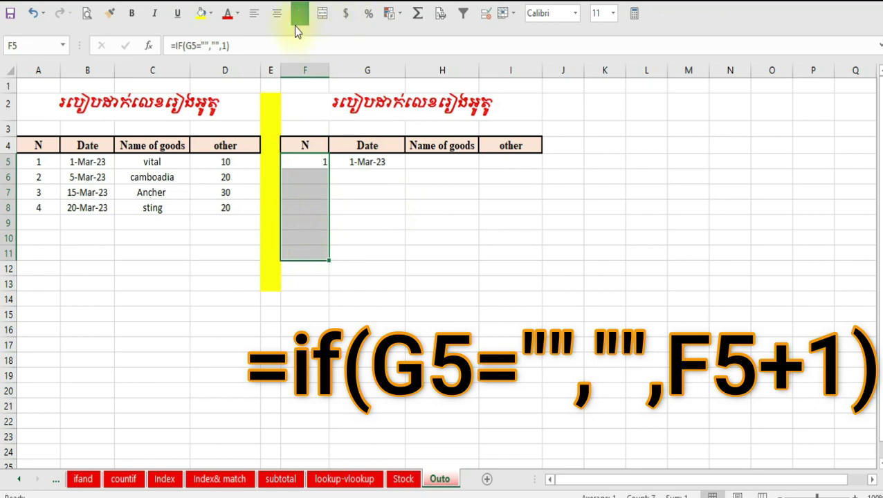
left_click(278, 14)
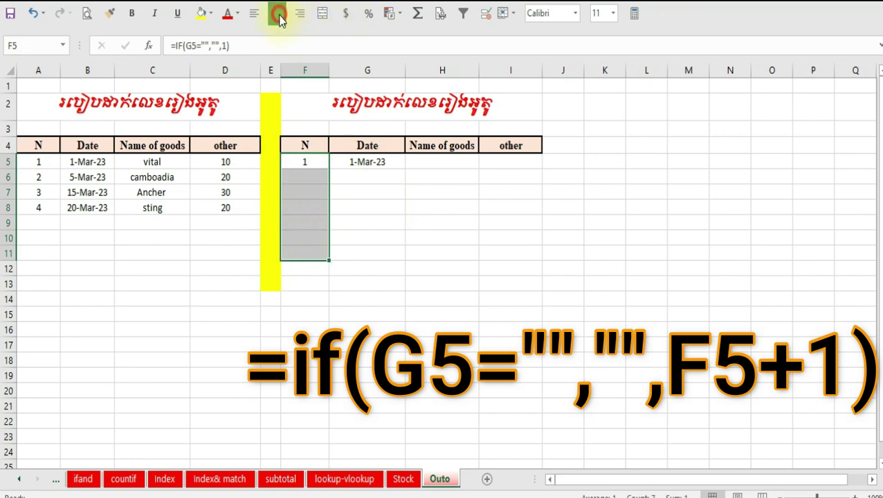
Fill H5 with 'Ganberz' and I5 with 10
left_click(464, 162)
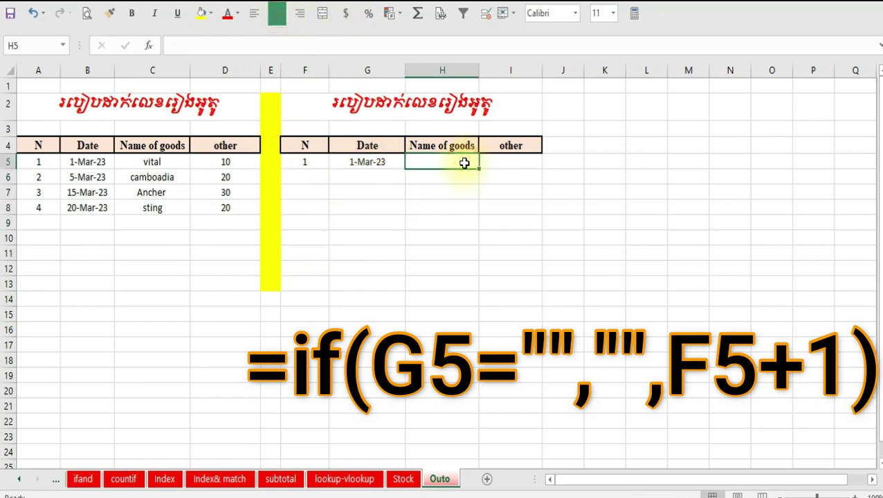
type("Gan")
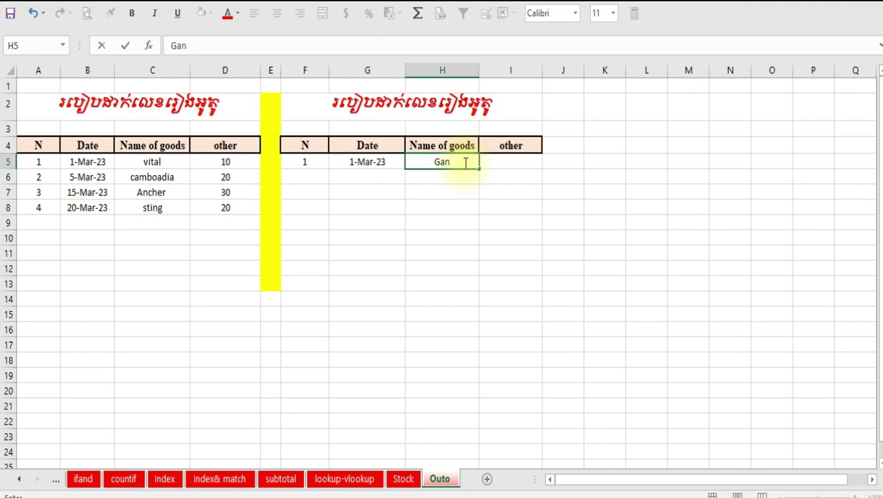
type("b")
type("er")
type("z")
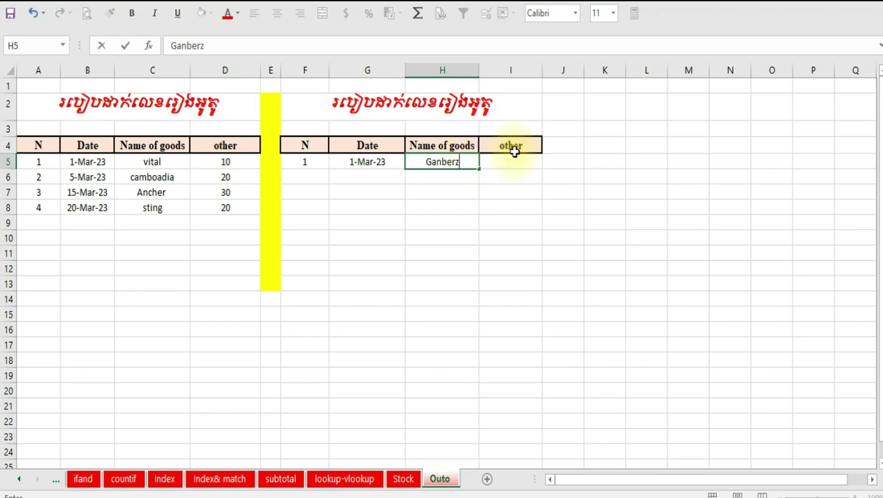
left_click(515, 160)
type("10")
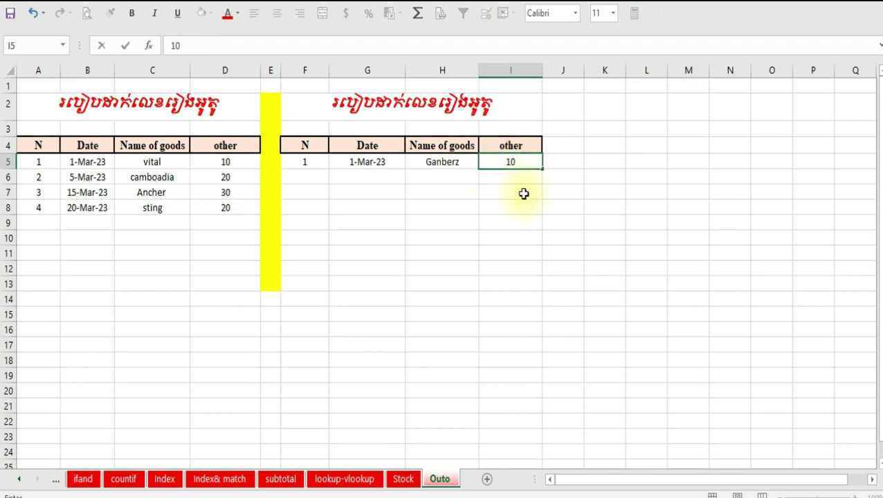
left_click(504, 268)
Fill row 6 of the right table with 5-Mar-23, 'sugar' and 10
left_click(385, 182)
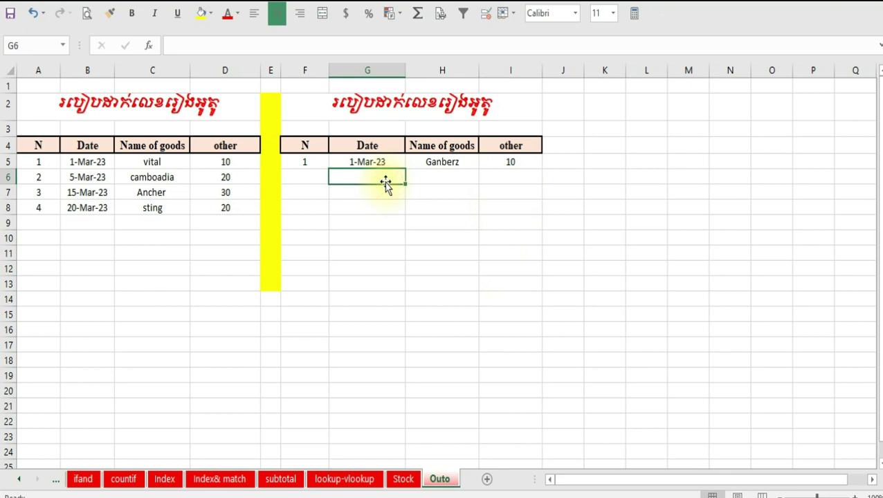
type("3-5")
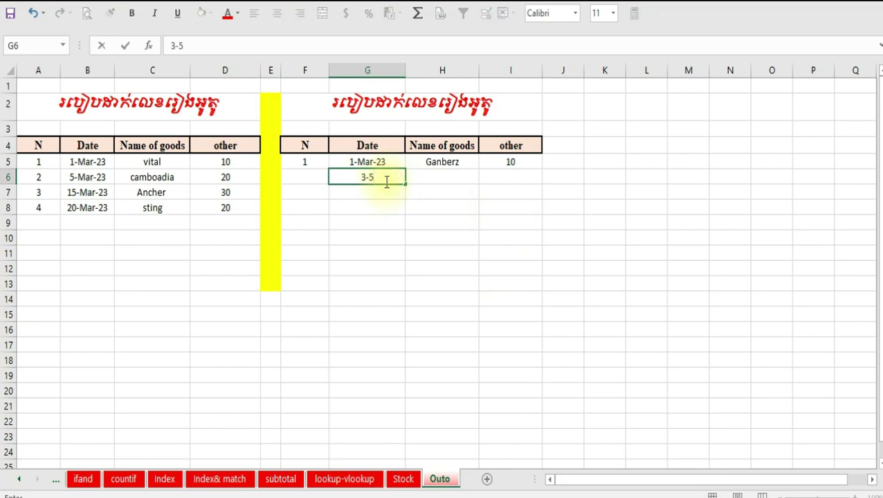
left_click(448, 176)
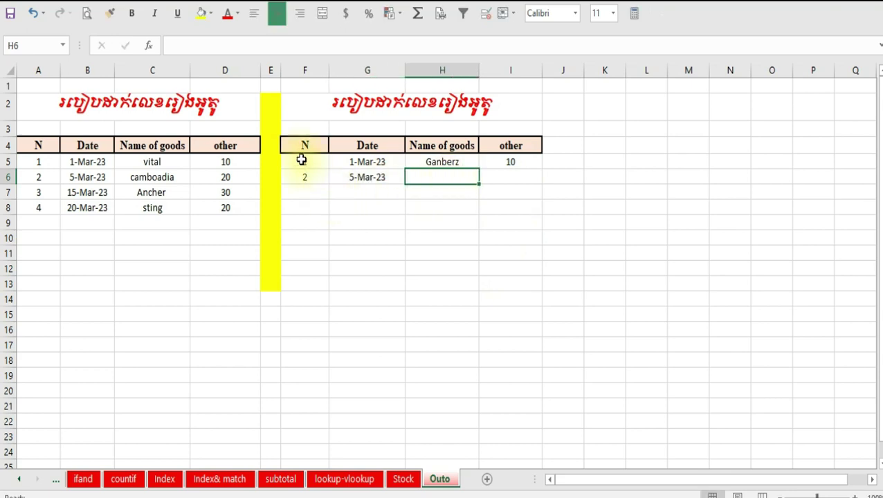
left_click(365, 179)
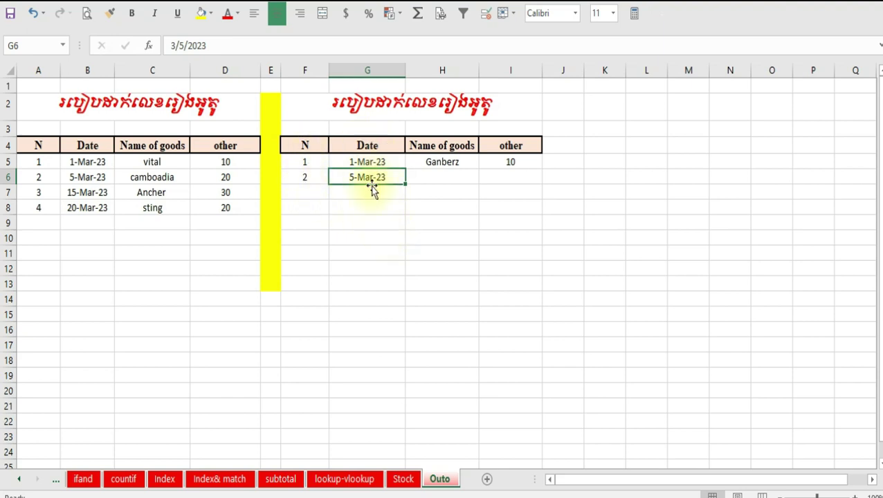
left_click(446, 176)
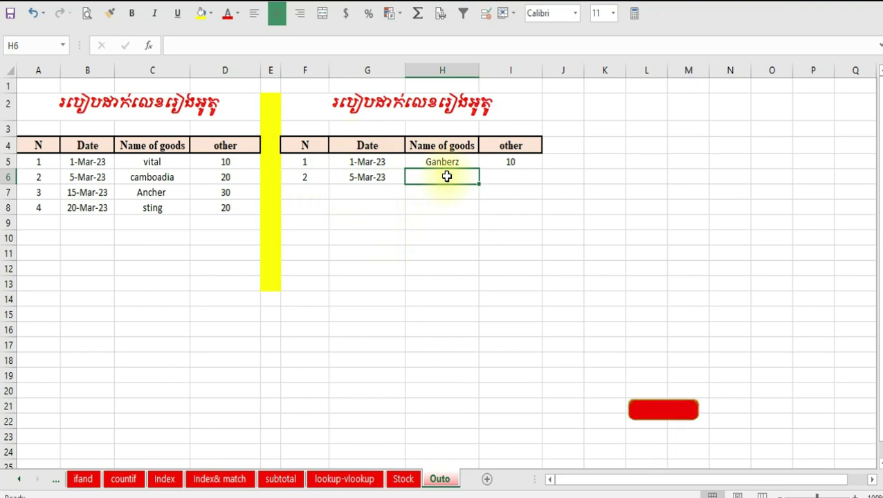
type("su")
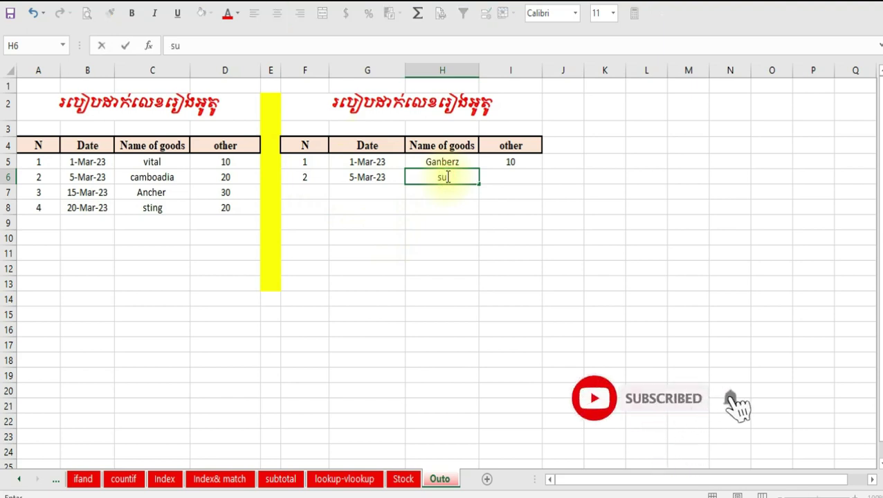
type("gar")
left_click(512, 178)
type("1")
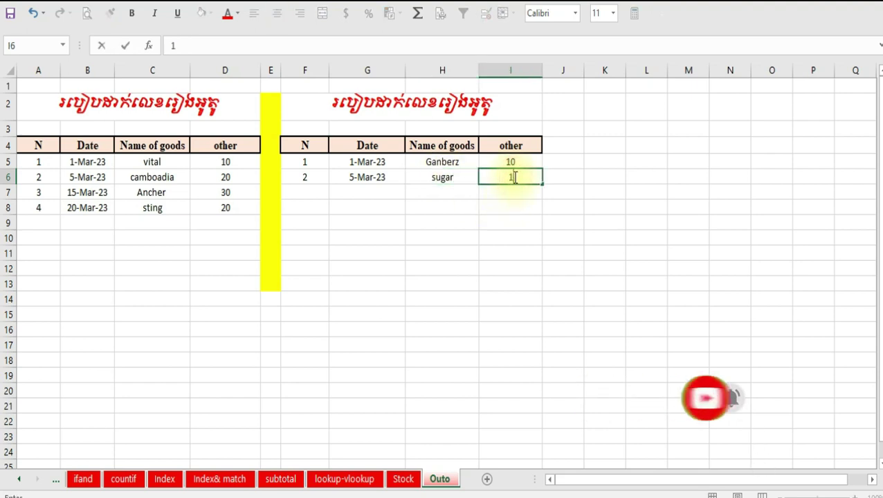
type("0")
left_click(515, 239)
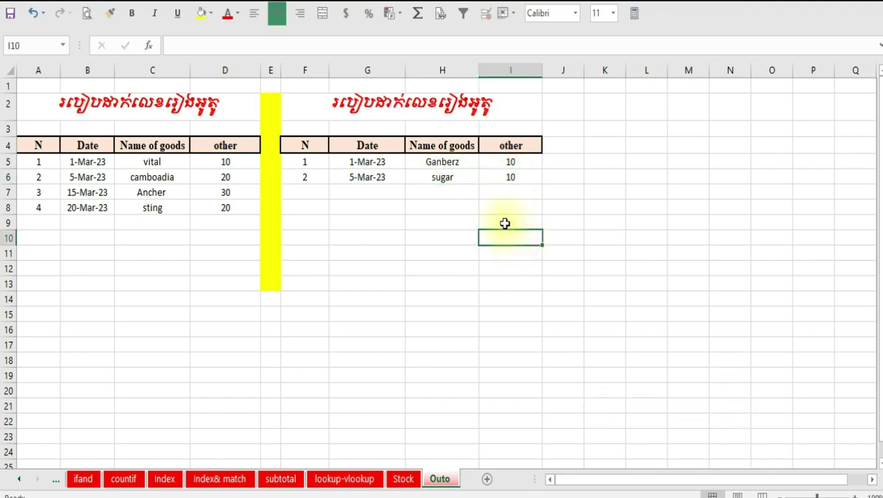
Fill row 7 with 10-Mar-23, 'rice' and 10
left_click(378, 195)
type("3")
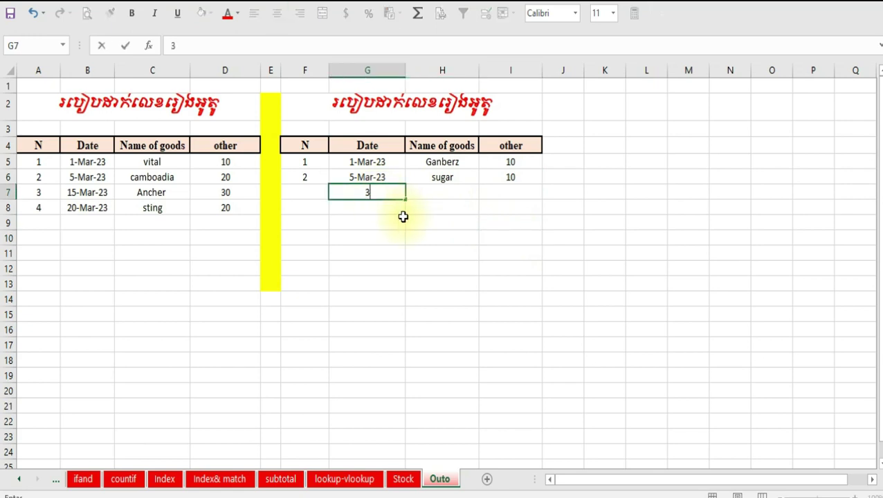
type("-10")
left_click(440, 192)
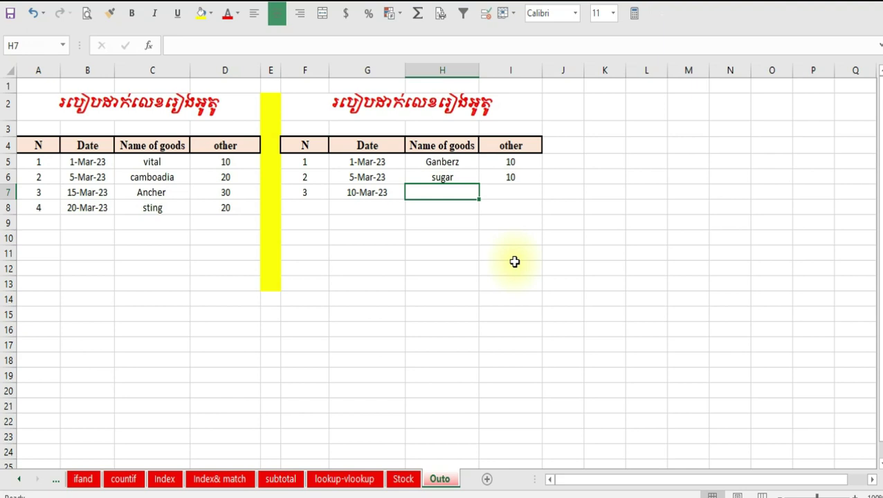
type("rice")
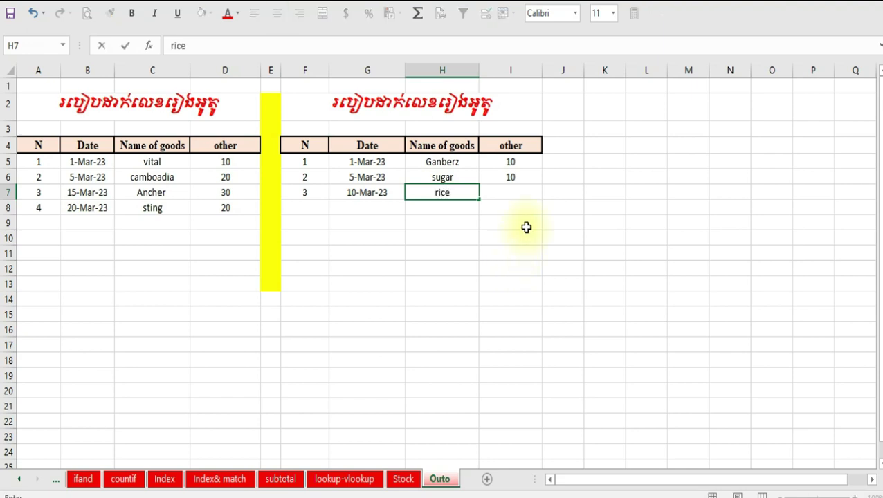
left_click(524, 195)
type("10")
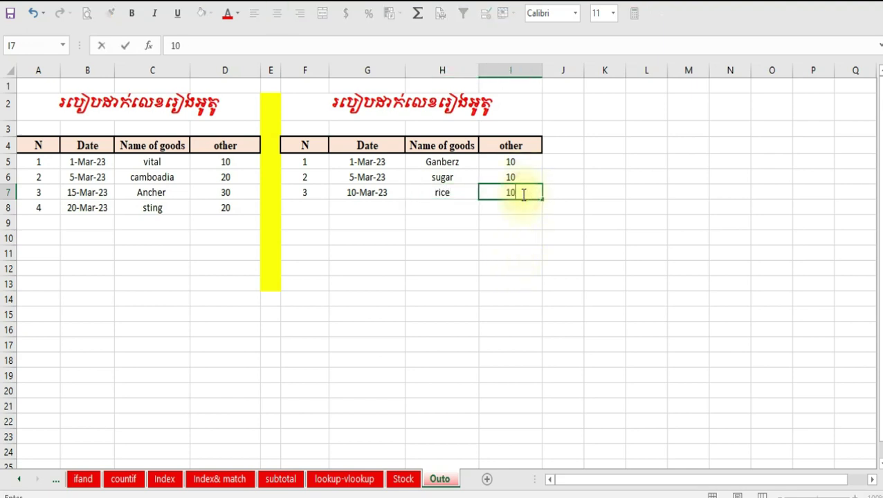
left_click(490, 269)
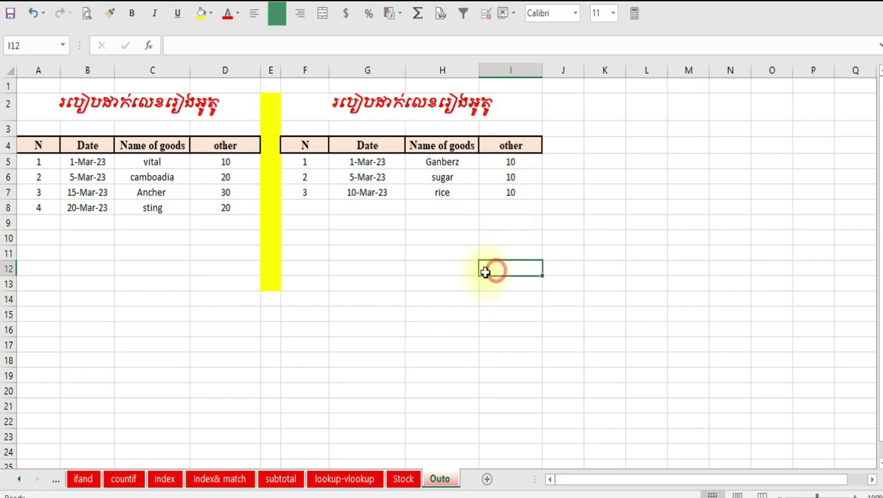
Select F5:F8 to verify the N column now numbers rows 1 to 3
left_click(308, 163)
left_click_drag(309, 163, 309, 208)
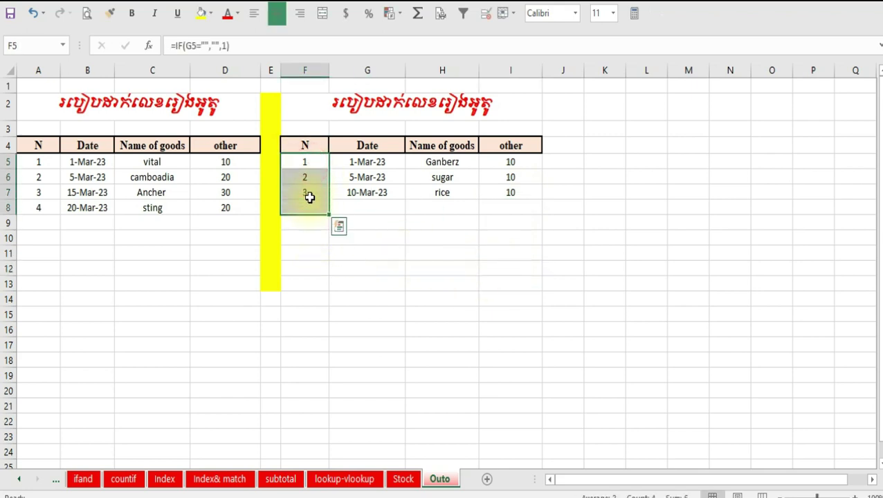
left_click(392, 234)
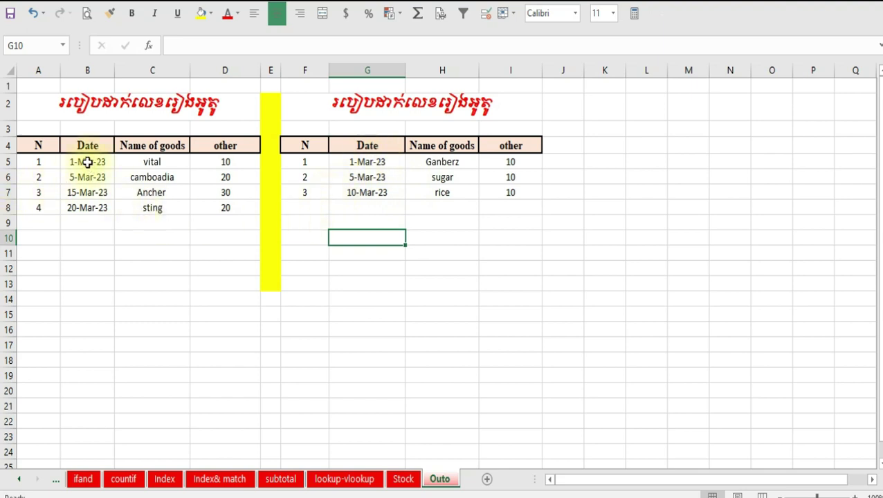
left_click(87, 162)
left_click(42, 162)
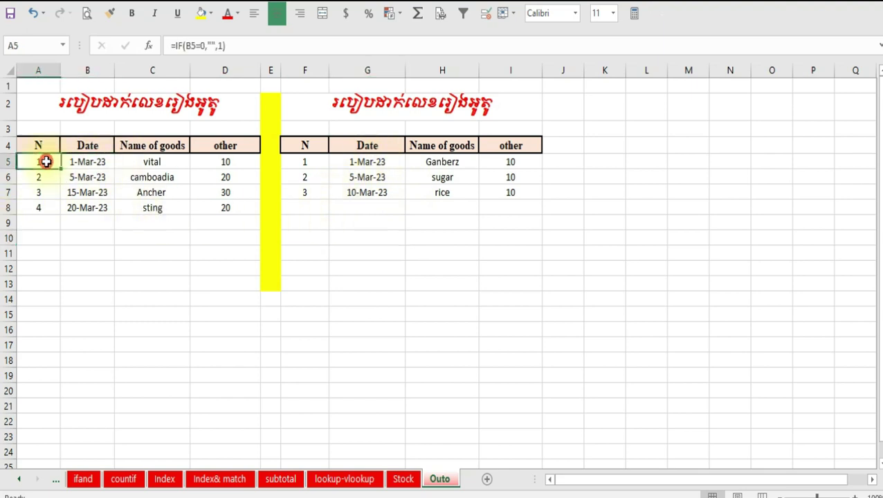
left_click_drag(169, 44, 243, 48)
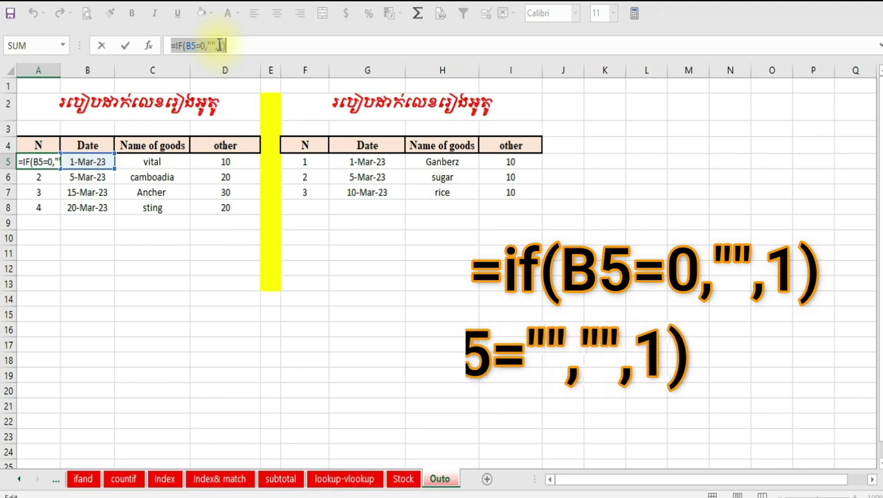
type(",1)")
key("Return")
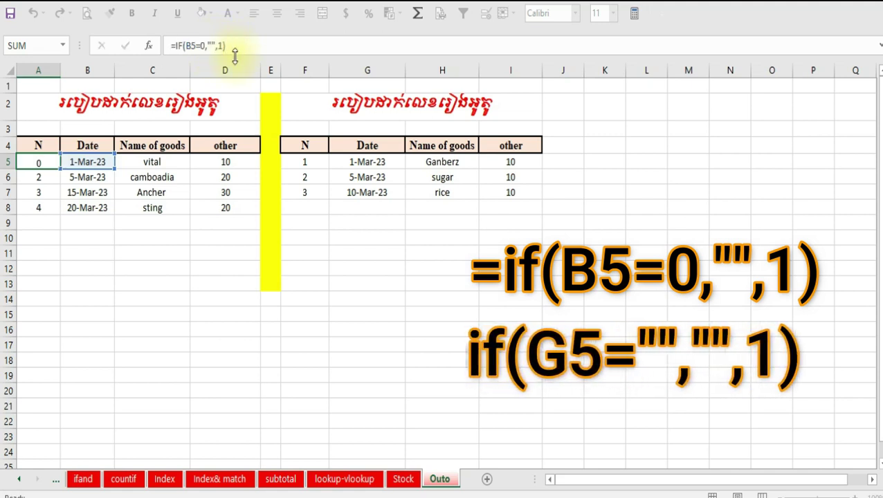
key("Return")
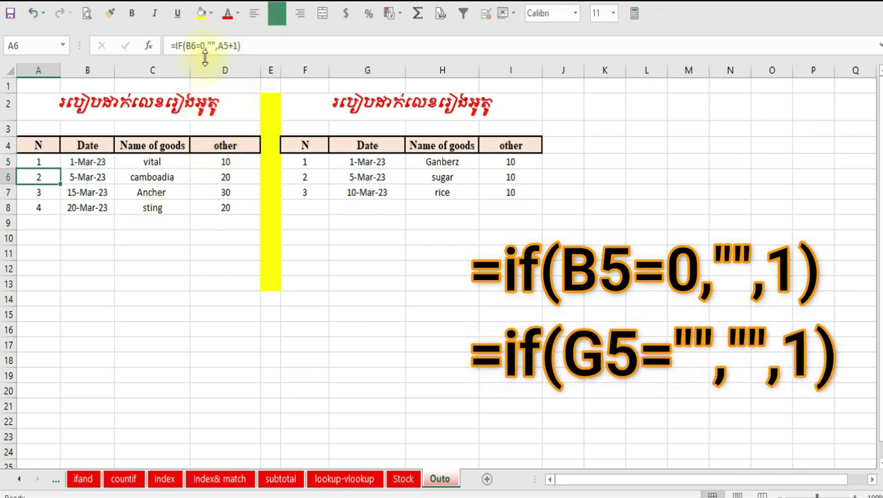
left_click(149, 205)
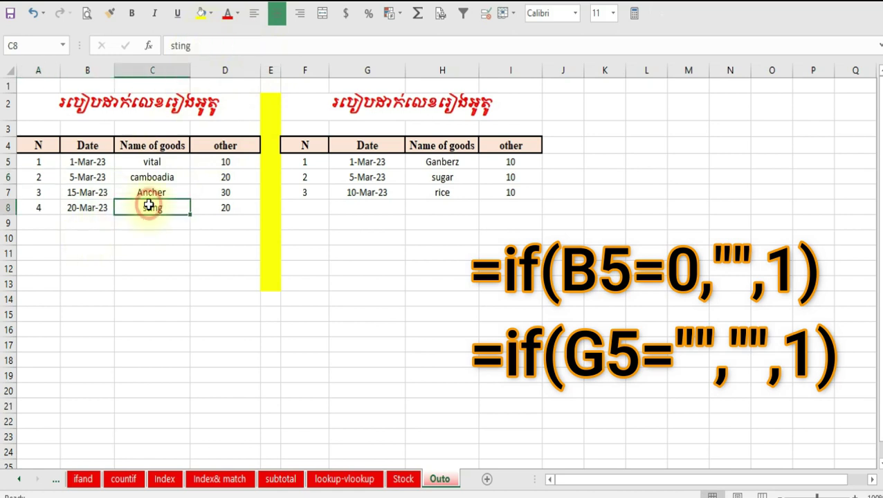
left_click(34, 161)
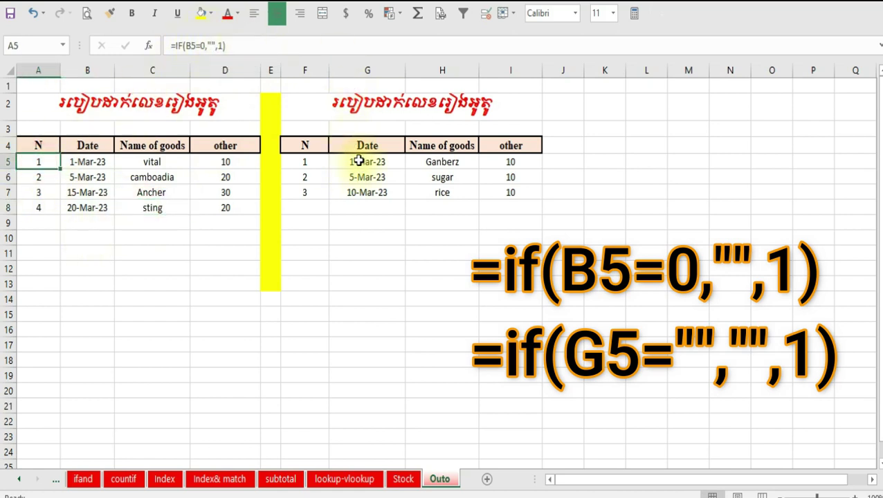
left_click(317, 162)
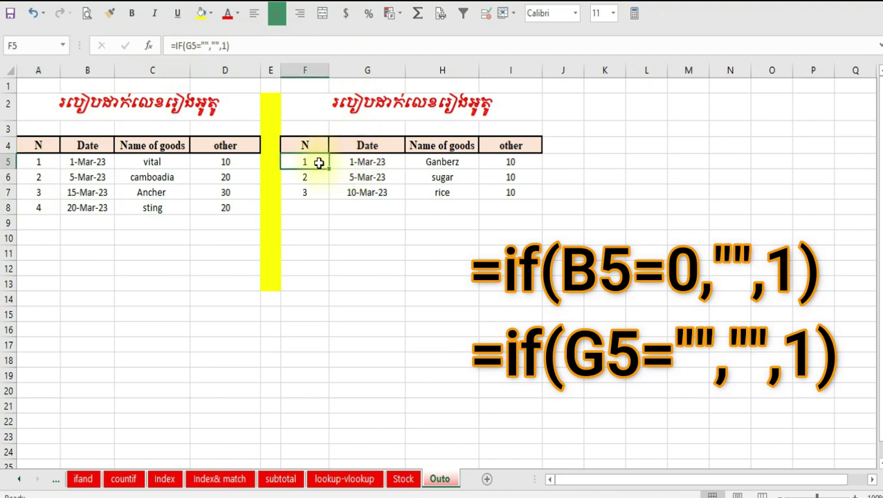
left_click_drag(170, 46, 244, 45)
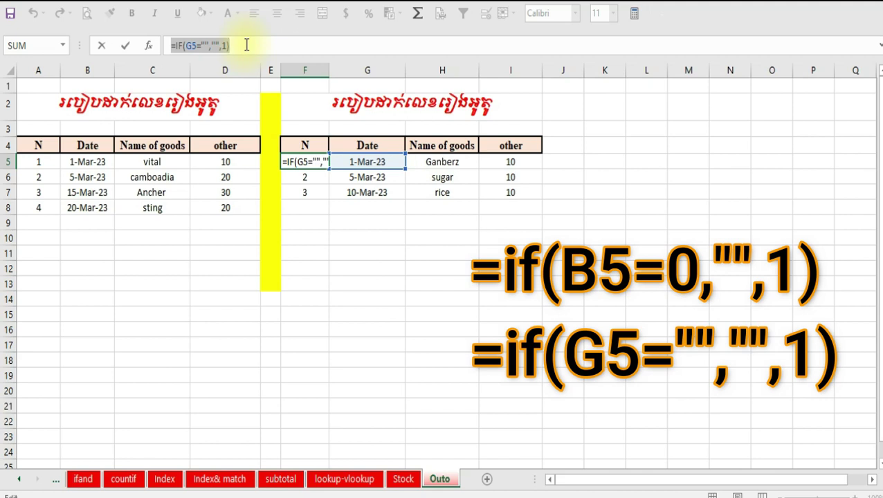
key("Return")
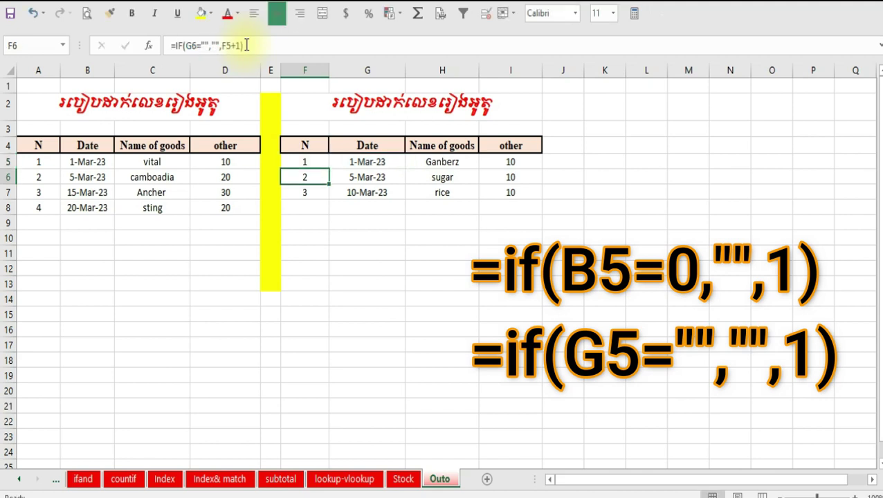
left_click(316, 164)
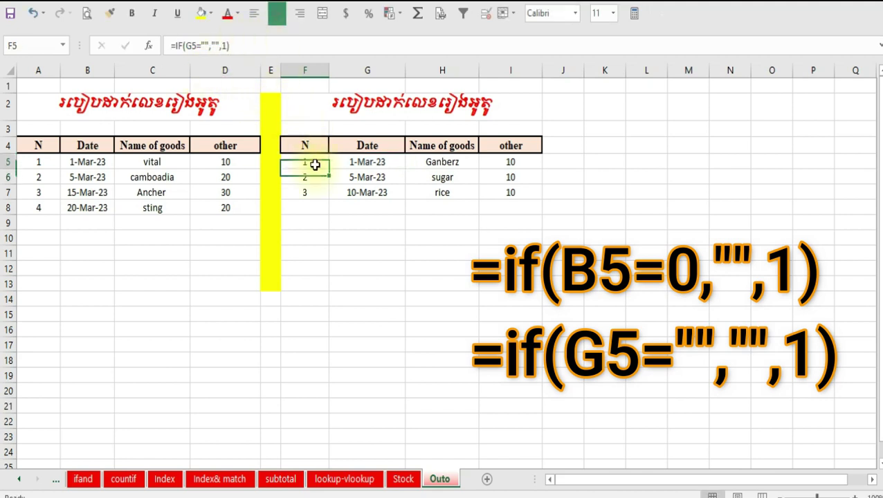
left_click(28, 165)
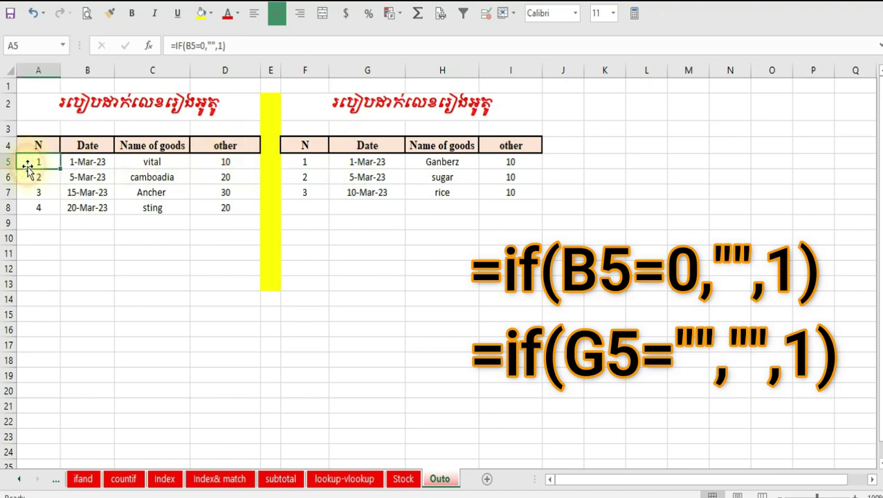
left_click(311, 163)
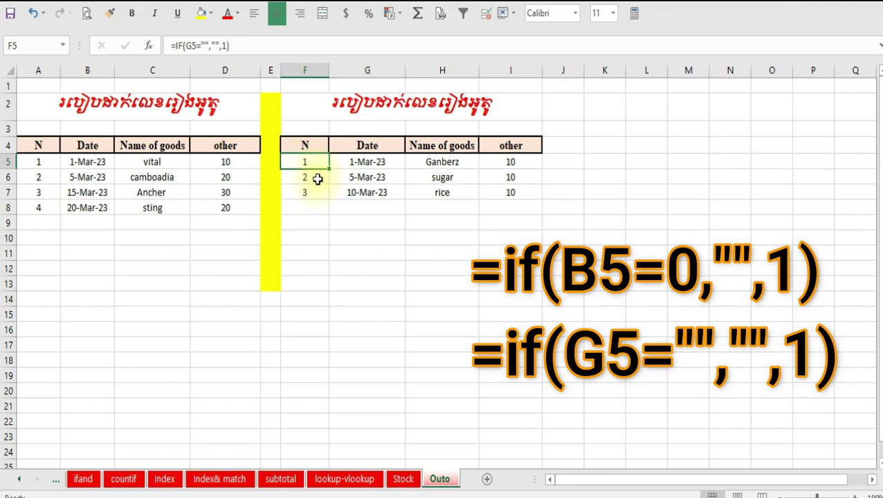
left_click(307, 192)
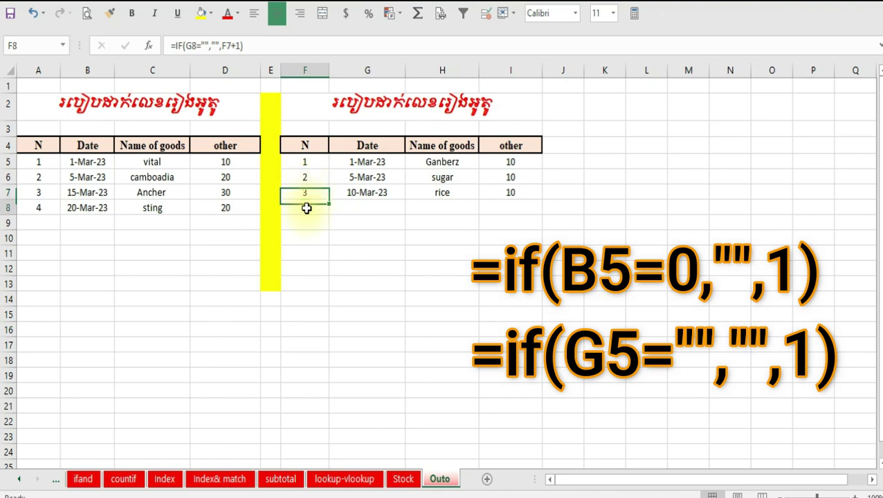
left_click(306, 207)
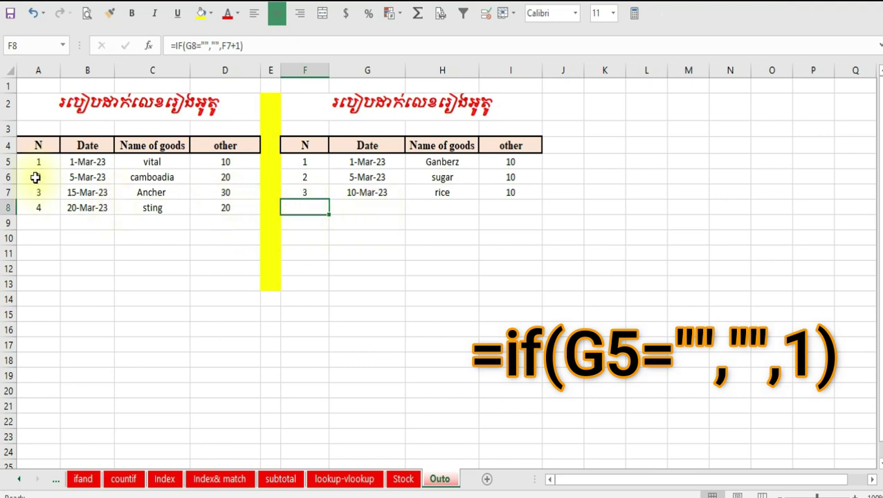
Copy the right table's IF numbering formula from F5 down through F10
left_click_drag(38, 162, 38, 223)
left_click(304, 162)
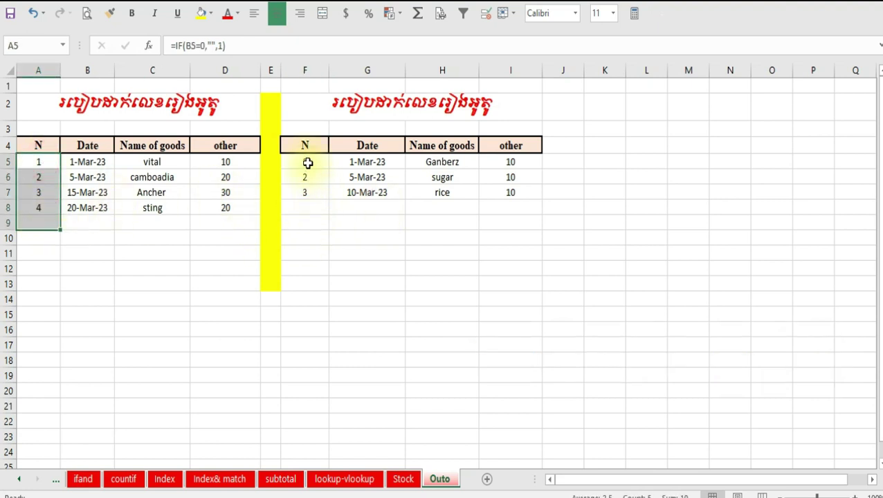
left_click_drag(328, 169, 313, 245)
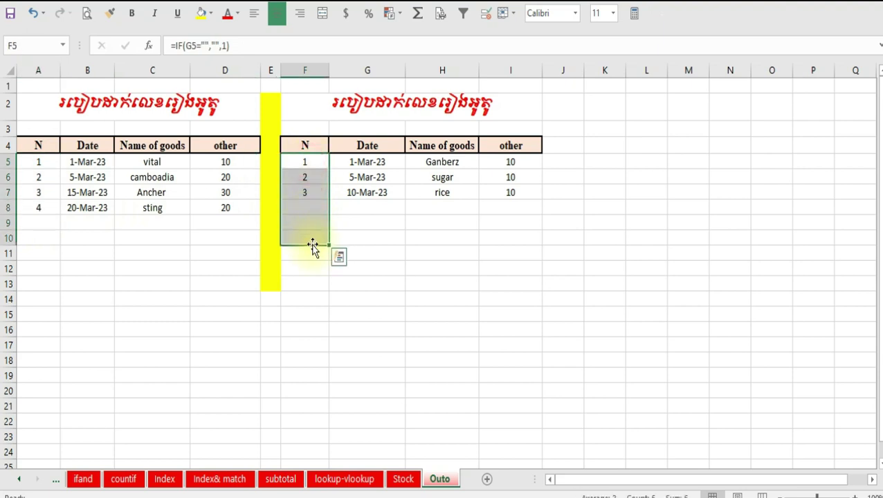